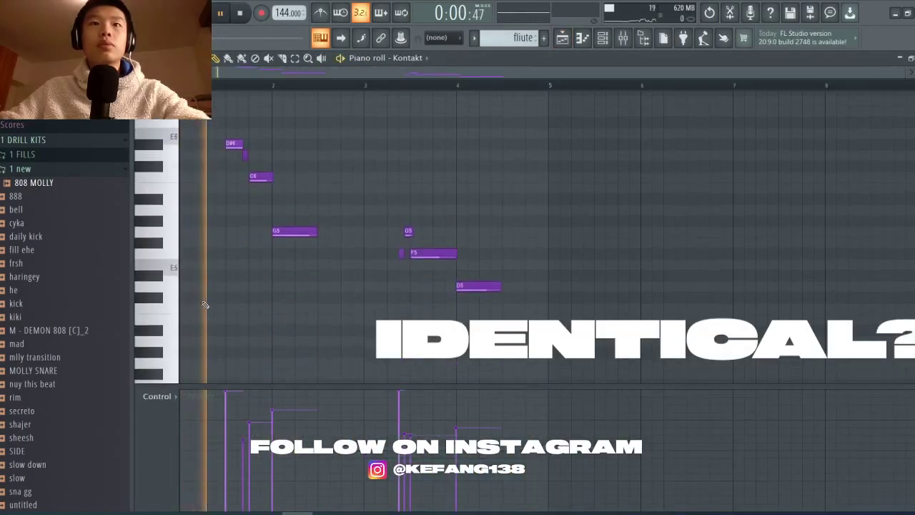
Step: Play back the flute melody in the piano roll and review the Kontakt channel with its mixer effects
scroll(204, 304, "up", 2)
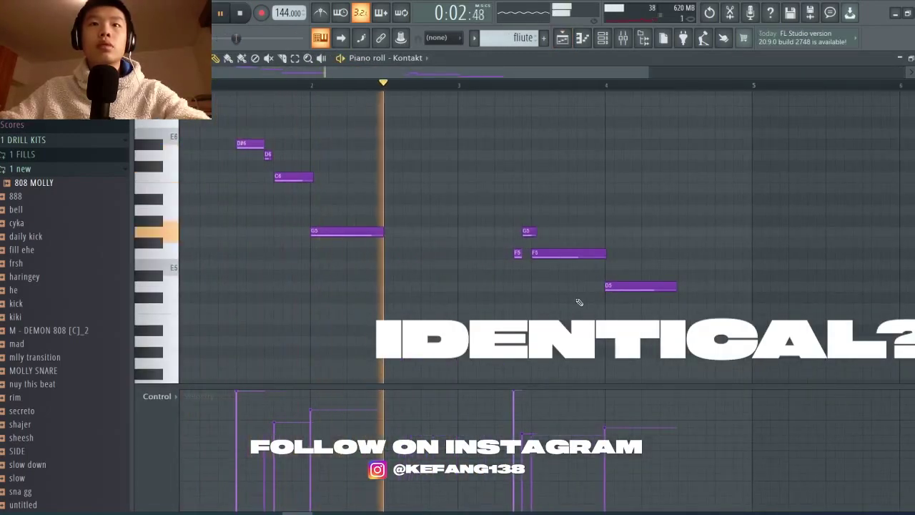
scroll(756, 304, "down", 2)
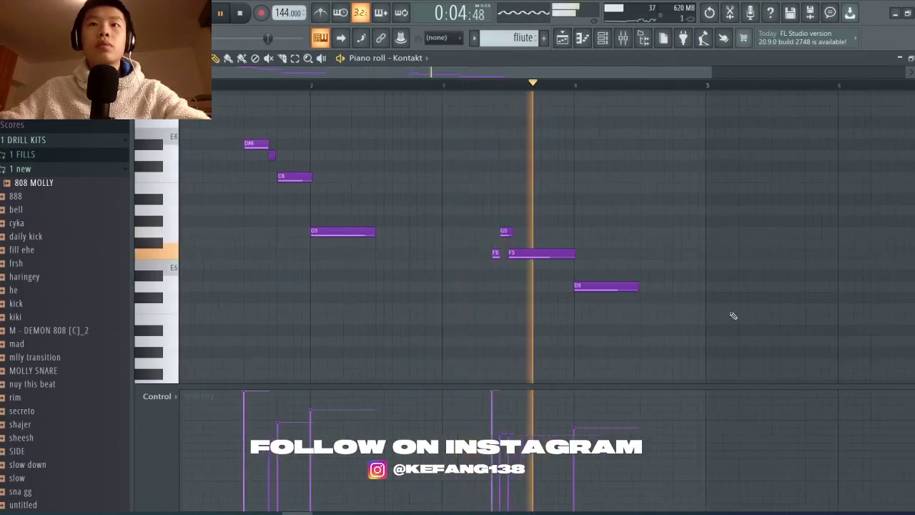
left_click(604, 39)
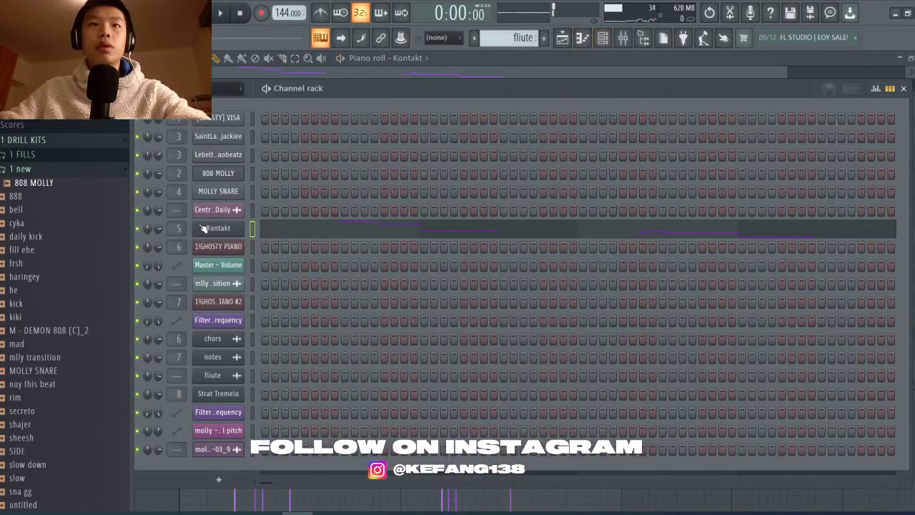
left_click(211, 228)
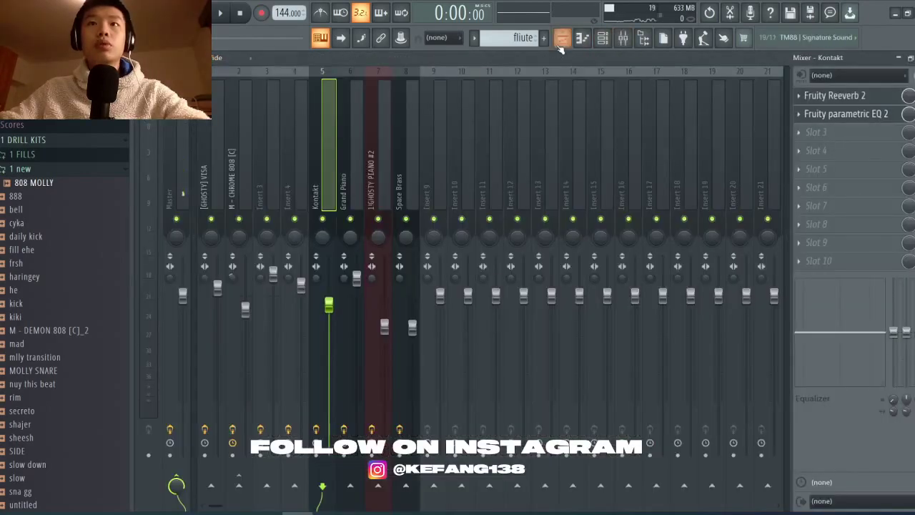
Step: Open the Strat Tremelo notes of Pattern 16 from the playlist, play them and extend the time selection to bar 9
left_click(561, 46)
scroll(651, 231, "down", 5)
scroll(651, 231, "up", 1)
double_click(599, 140)
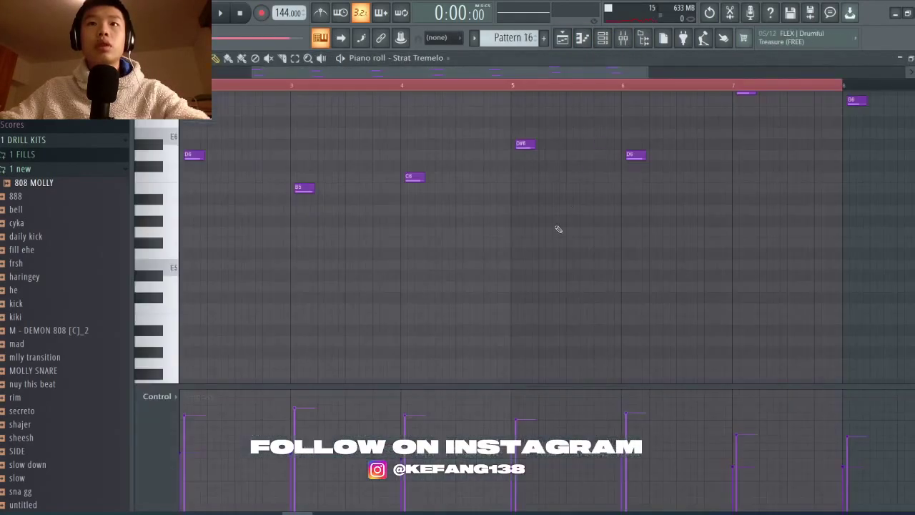
key("space")
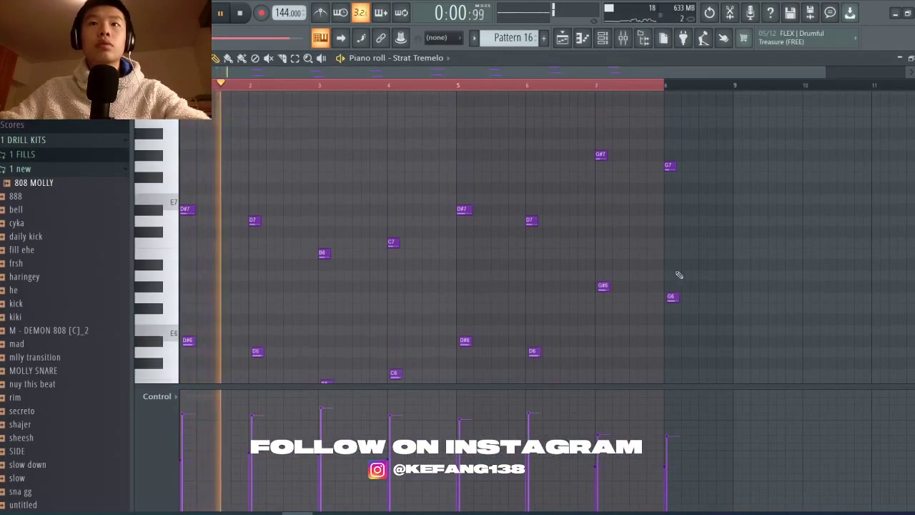
left_click_drag(667, 95, 734, 102)
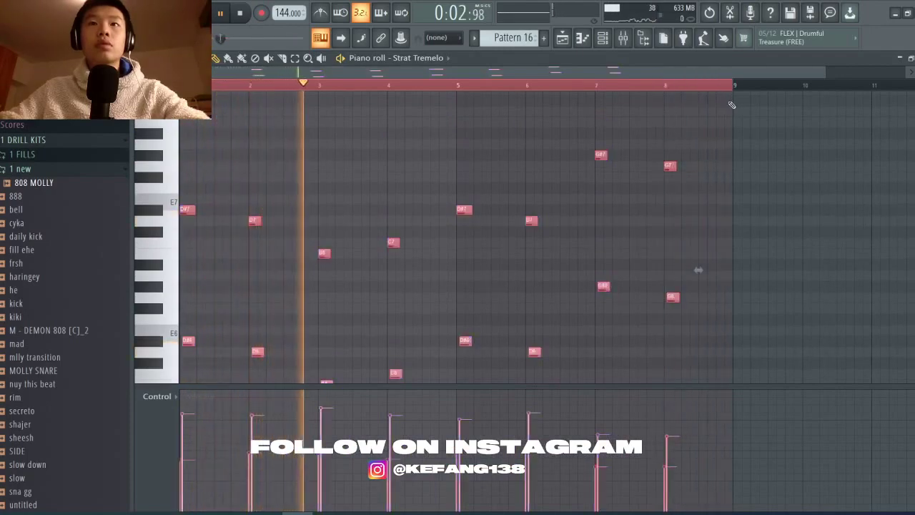
Step: Examine the Strat Tremelo notes up to bar 9 during playback and return to the playlist
scroll(705, 179, "down", 3)
scroll(748, 258, "up", 3)
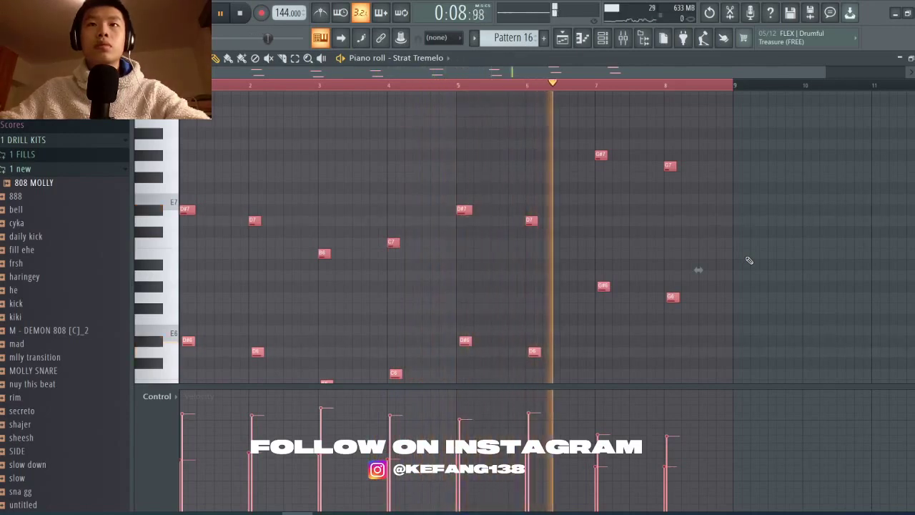
scroll(647, 267, "up", 5)
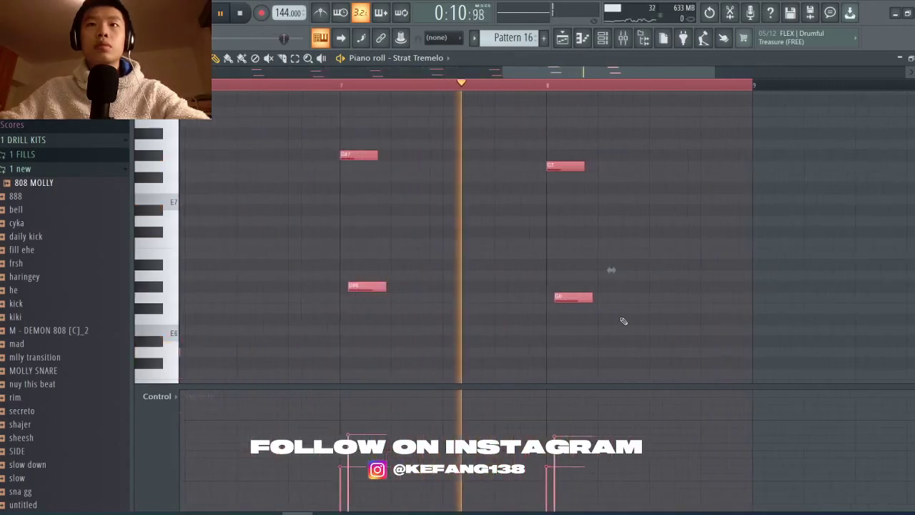
scroll(623, 320, "down", 5)
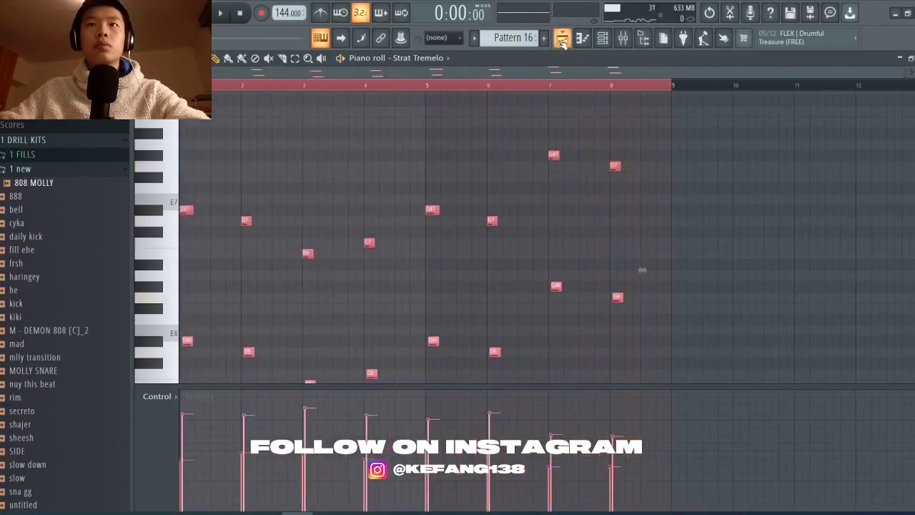
left_click(562, 41)
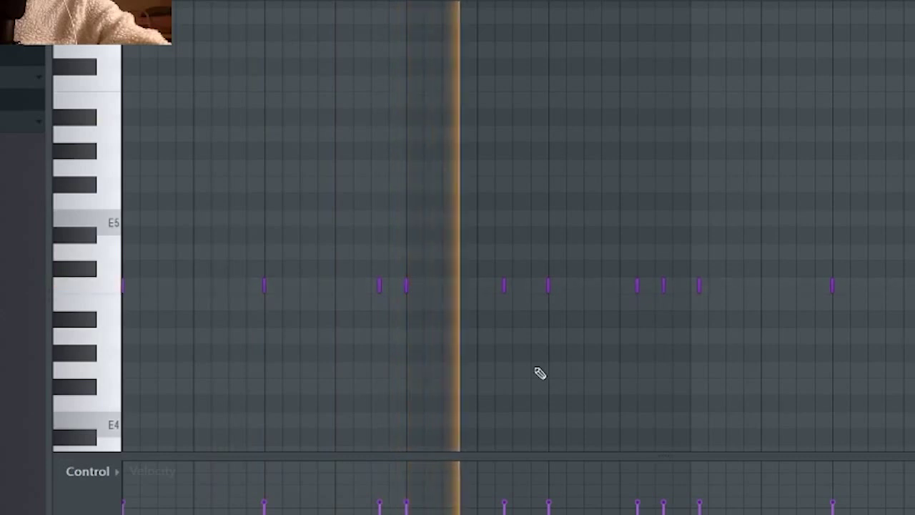
Step: Select the opening stretch of the percussion pattern as a time range for listening, and clear the selection
left_click_drag(694, 2, 124, 16)
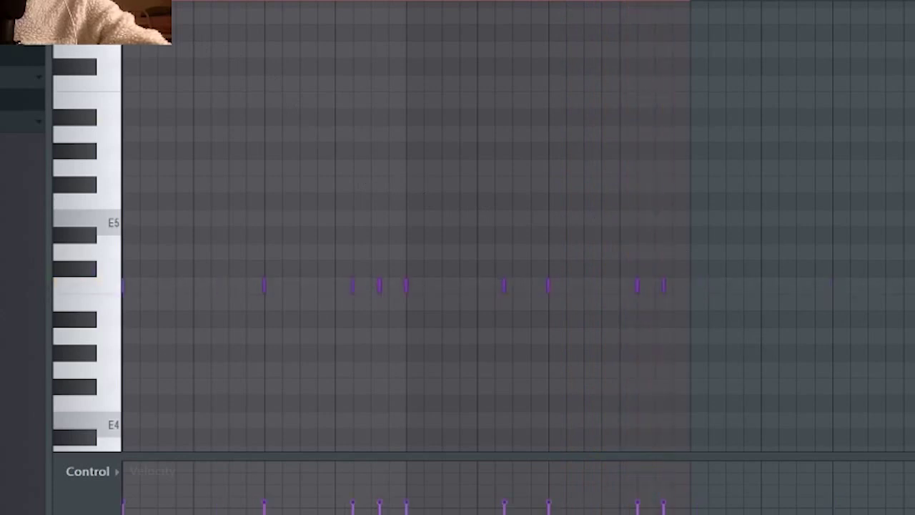
key("ctrl+d")
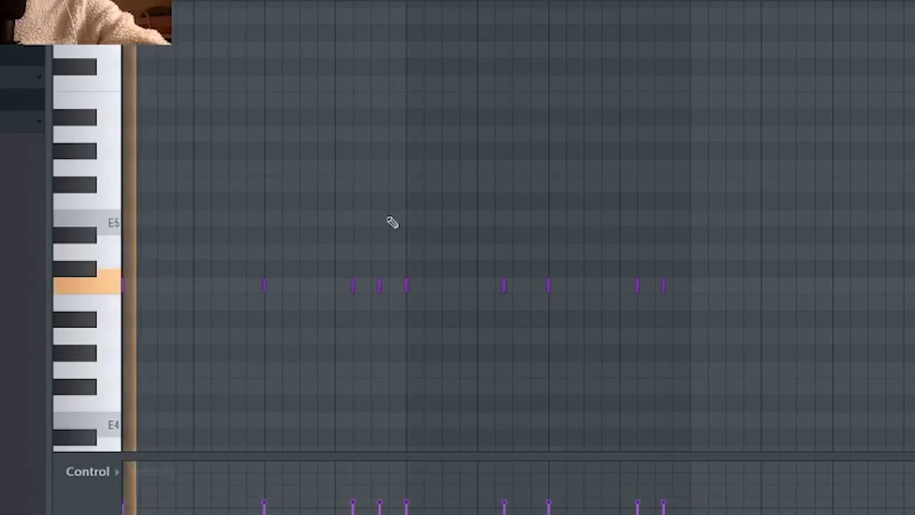
scroll(390, 221, "up", 1)
left_click_drag(477, 262, 427, 301)
left_click_drag(436, 263, 423, 303)
left_click(435, 324, "ctrl")
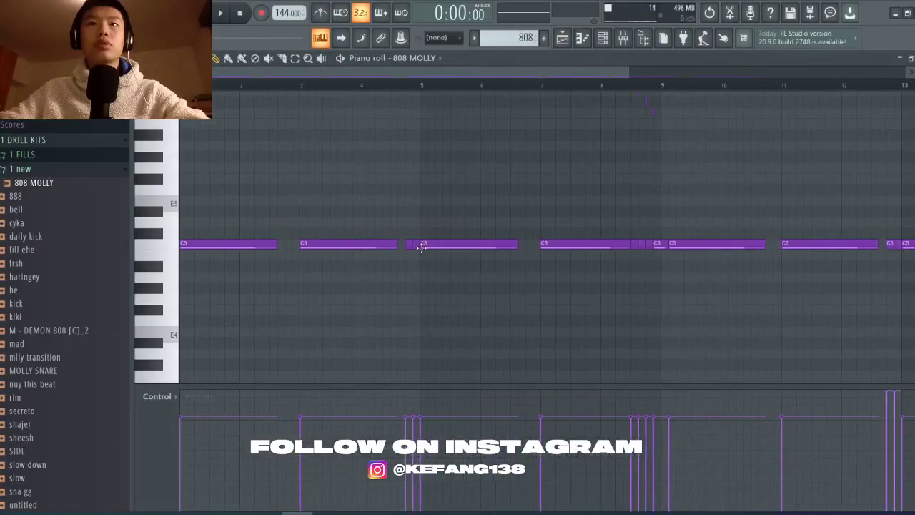
Step: Play the 808 pattern and examine the 808 MOLLY bass notes and the high slide notes through bar 17
left_click(418, 245)
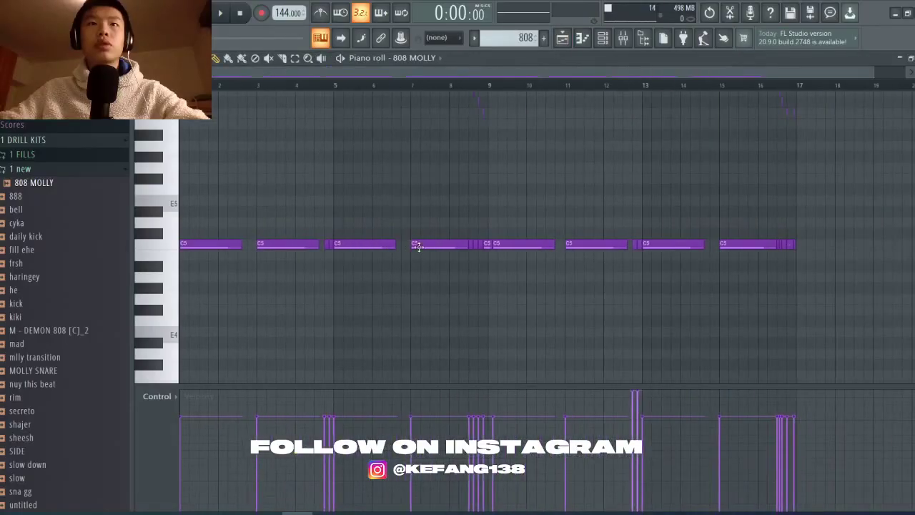
scroll(459, 273, "up", 2)
scroll(471, 279, "up", 4)
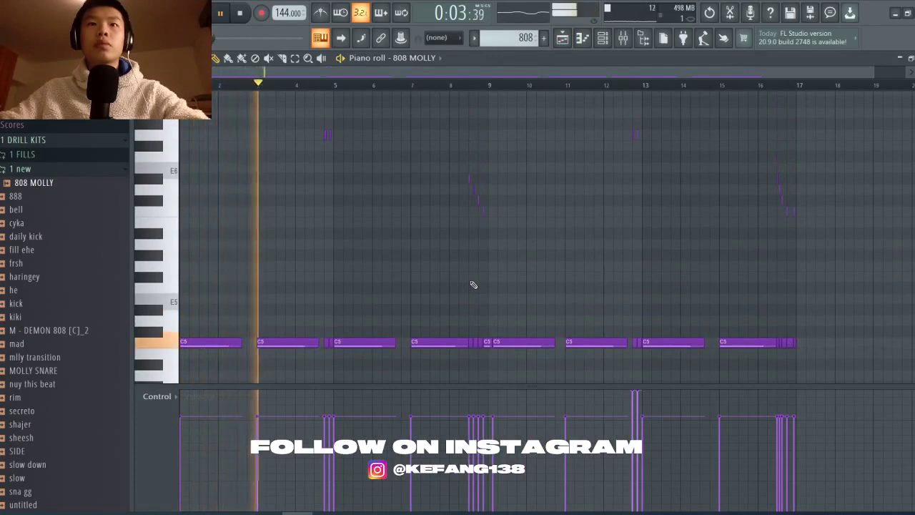
scroll(324, 322, "up", 6)
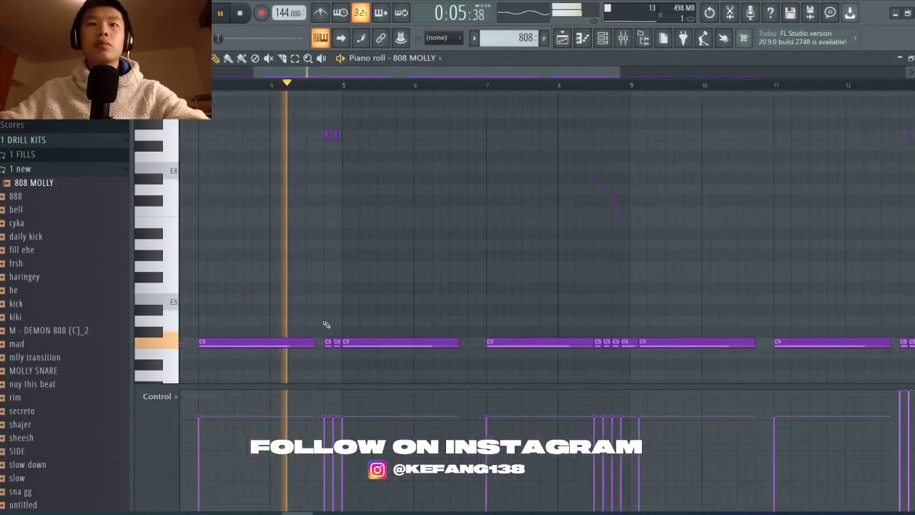
scroll(392, 326, "down", 6)
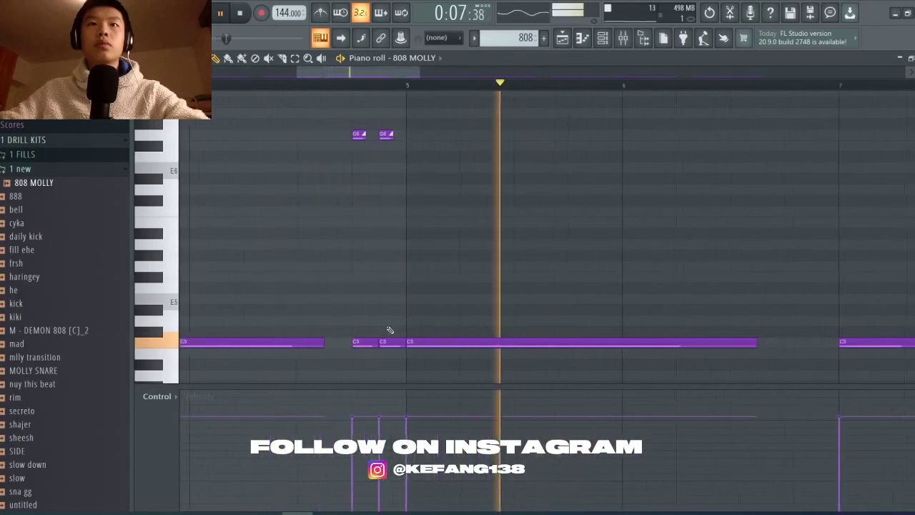
scroll(397, 331, "up", 5)
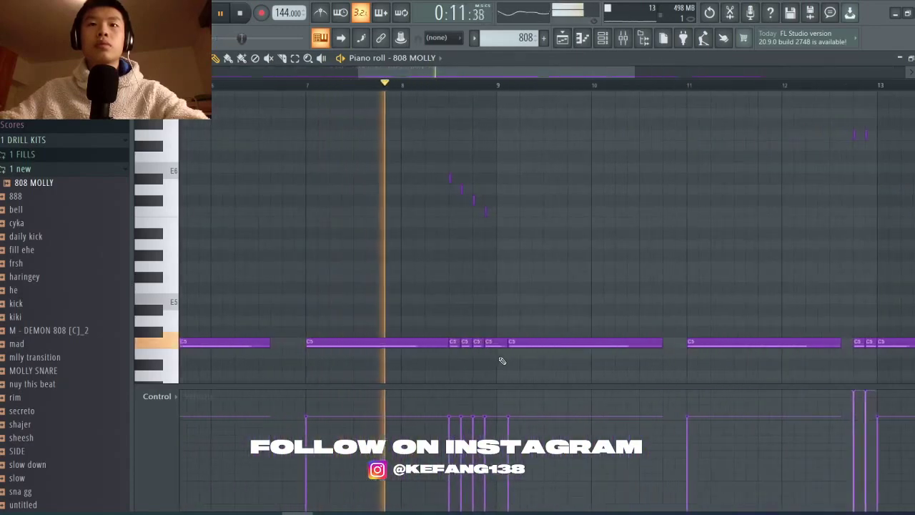
scroll(519, 363, "up", 4)
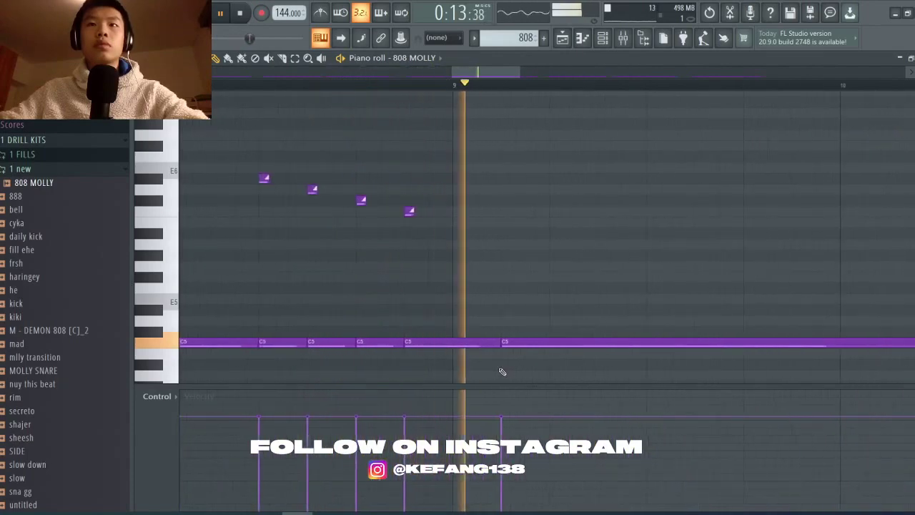
scroll(503, 372, "down", 5)
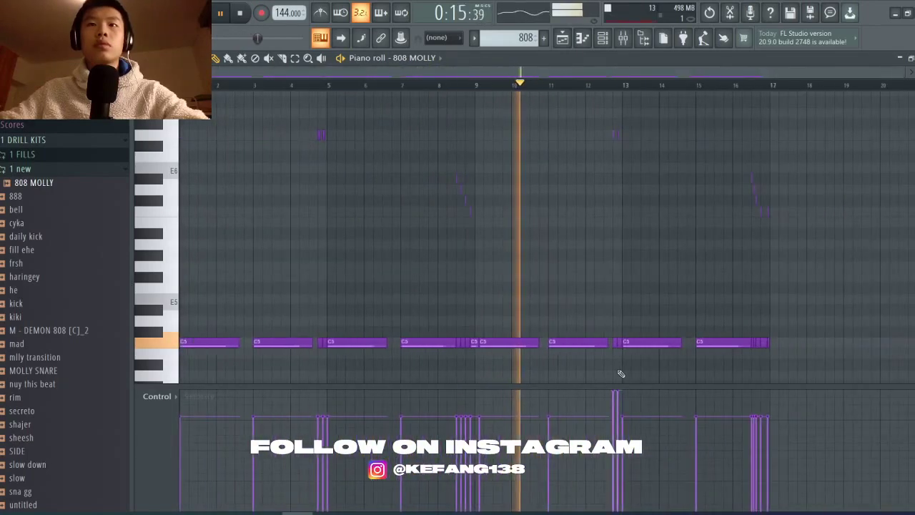
scroll(614, 374, "up", 4)
scroll(596, 382, "down", 4)
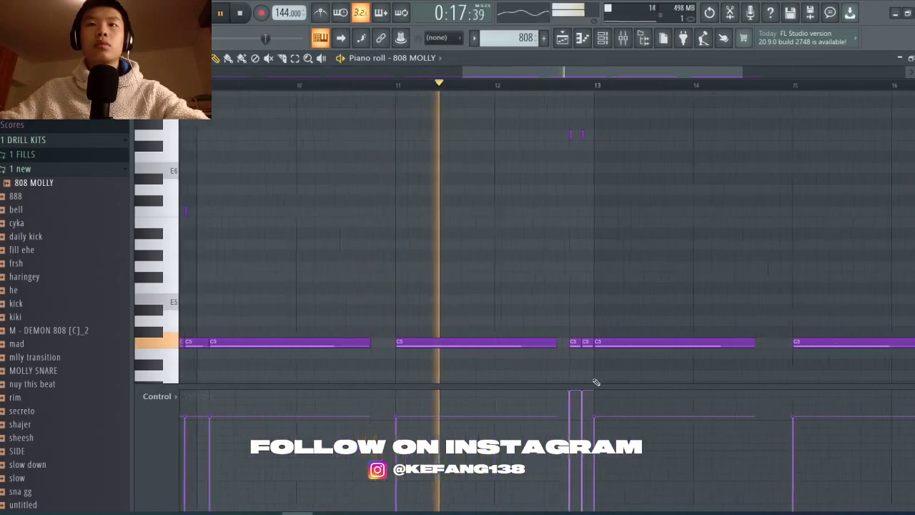
scroll(575, 383, "down", 2)
scroll(604, 368, "up", 3)
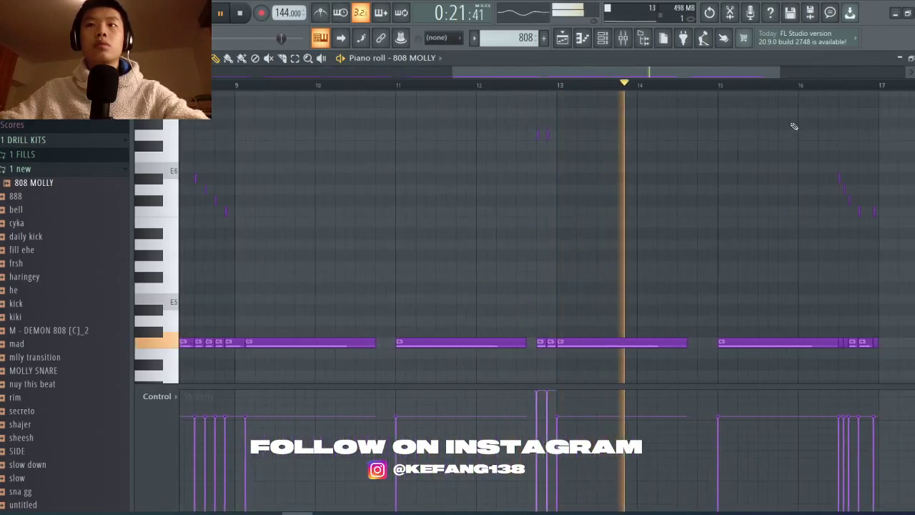
scroll(779, 250, "down", 3)
Step: Switch to the 808 #5 pattern, select its first four bass notes and examine the slide notes just before bar 9
scroll(789, 321, "up", 8)
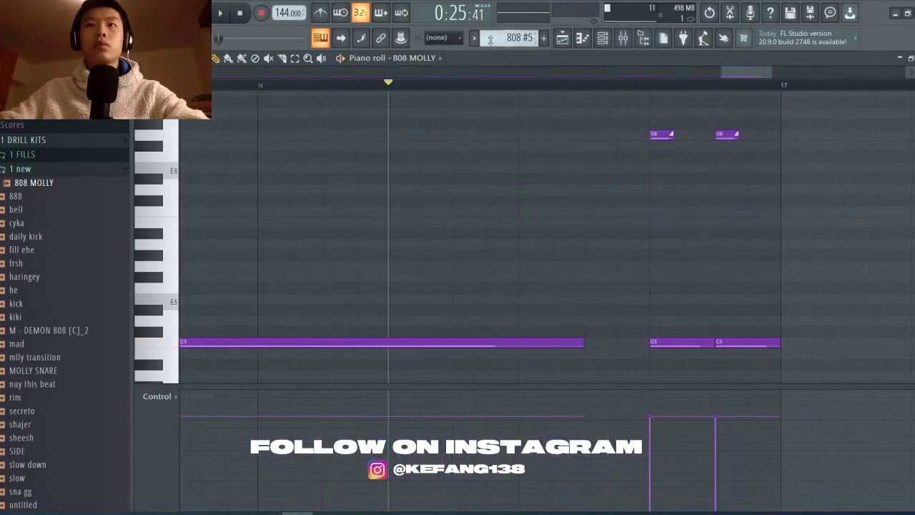
scroll(288, 238, "down", 4)
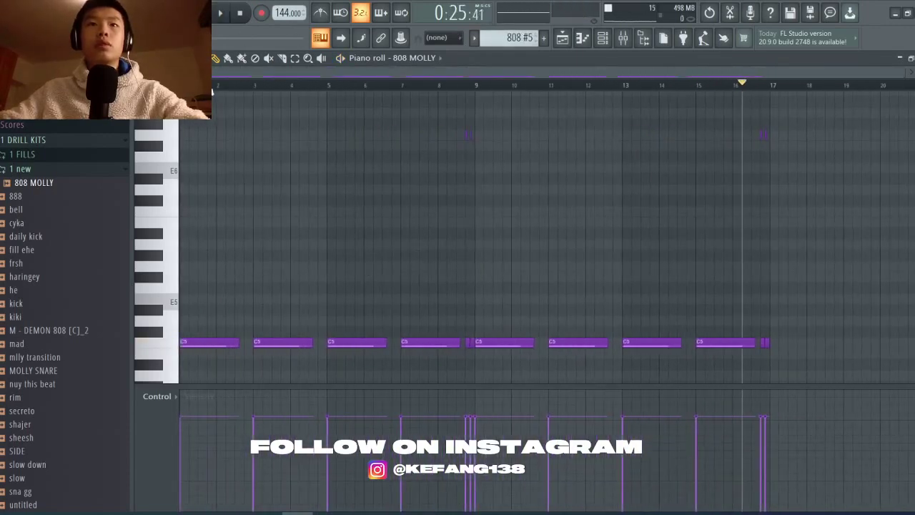
key("space")
scroll(315, 229, "up", 4)
scroll(463, 171, "down", 7)
left_click_drag(461, 216, 180, 319)
scroll(407, 308, "up", 2)
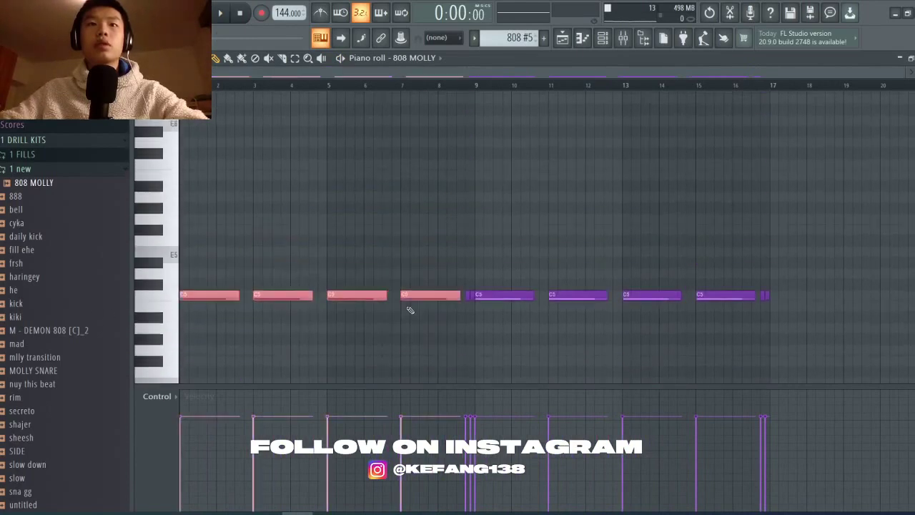
scroll(411, 310, "up", 2)
scroll(468, 327, "up", 2)
scroll(464, 87, "up", 2)
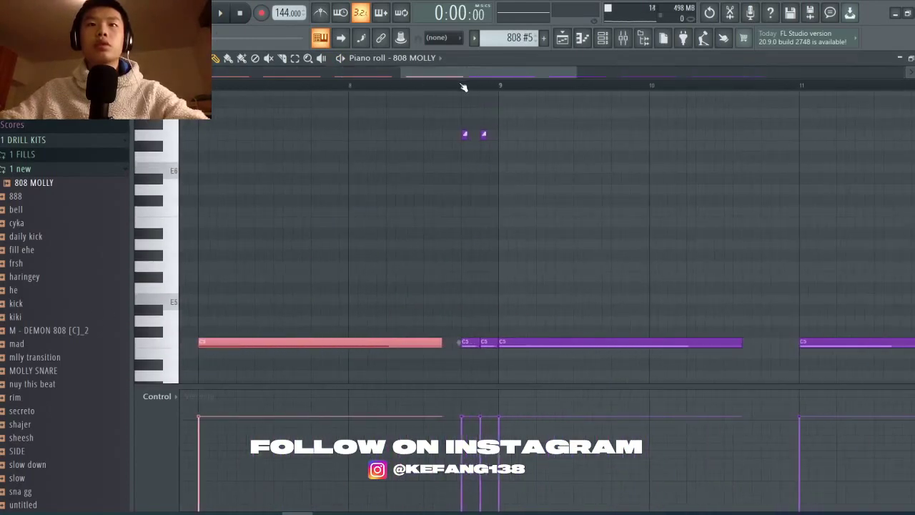
scroll(498, 267, "down", 4)
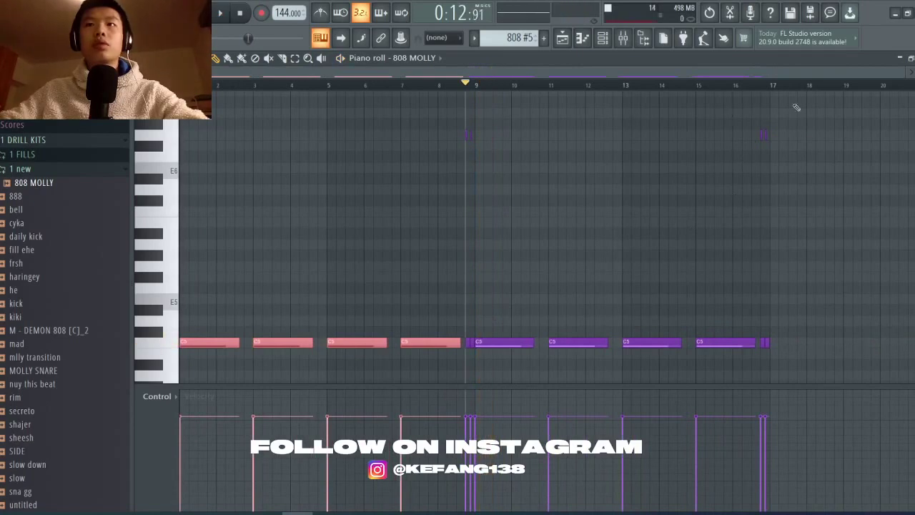
Step: Switch to the 808 #4 pattern and play through its bass and slide notes up to bar 17
scroll(513, 37, "up", 1)
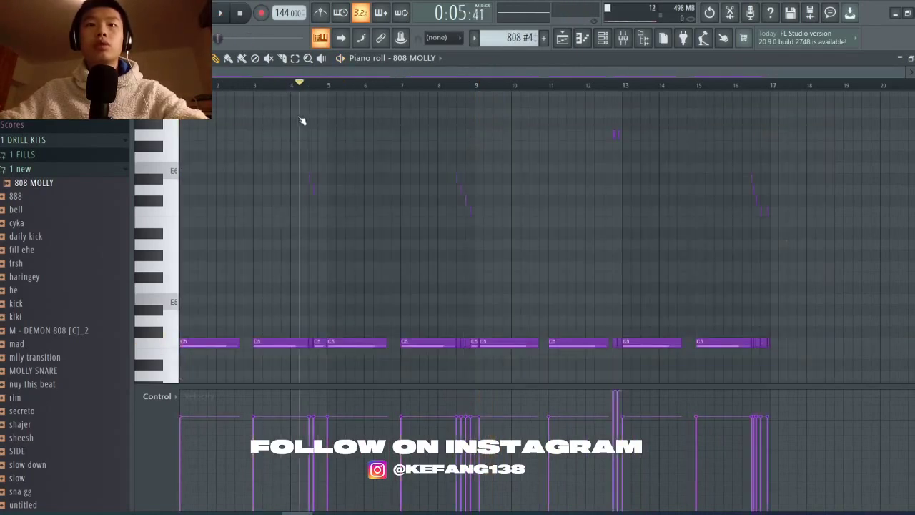
scroll(327, 330, "up", 1)
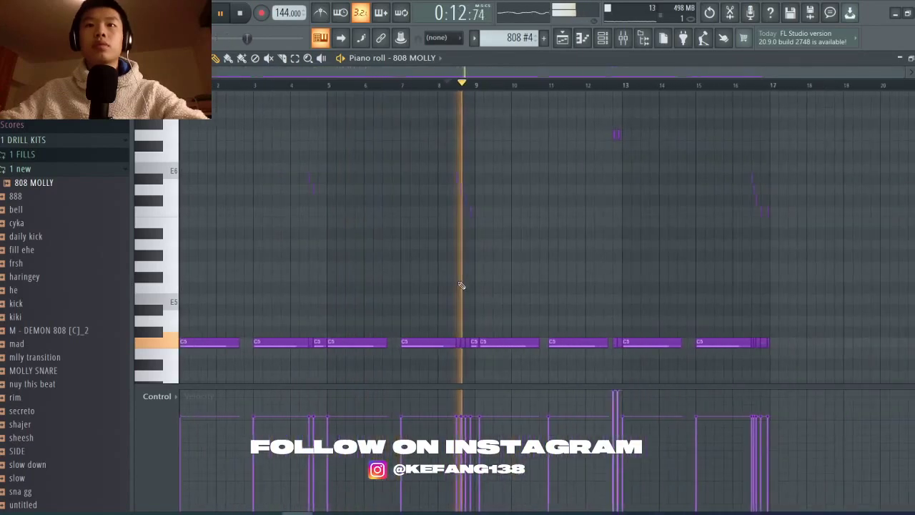
scroll(633, 225, "up", 1)
scroll(796, 292, "up", 1)
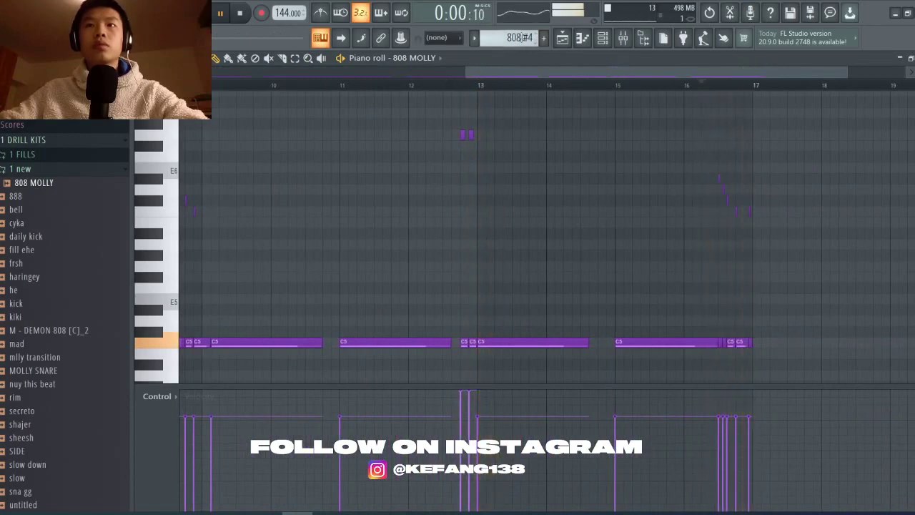
Step: Switch to the 808 #3 pattern and examine its bass notes and slide runs up to bar 9 during playback
scroll(521, 37, "up", 1)
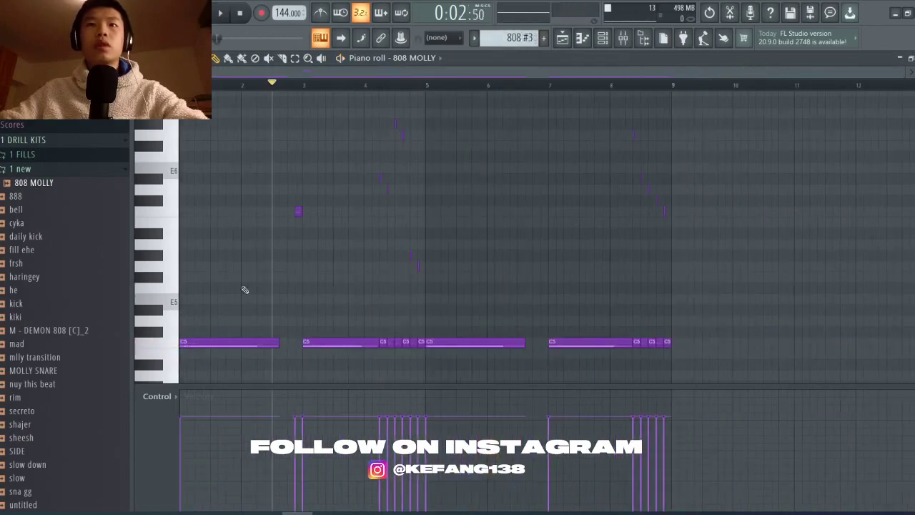
scroll(261, 311, "up", 4)
scroll(429, 283, "down", 3)
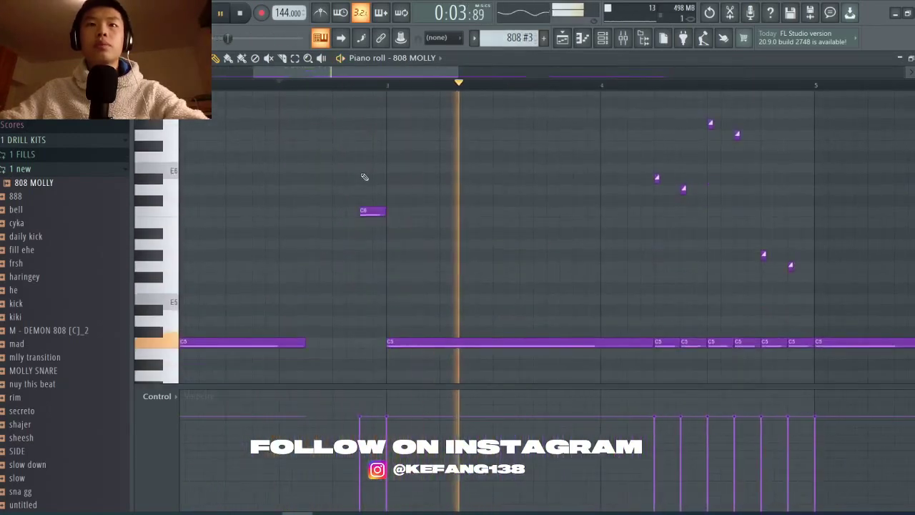
scroll(420, 309, "down", 4)
scroll(641, 312, "up", 3)
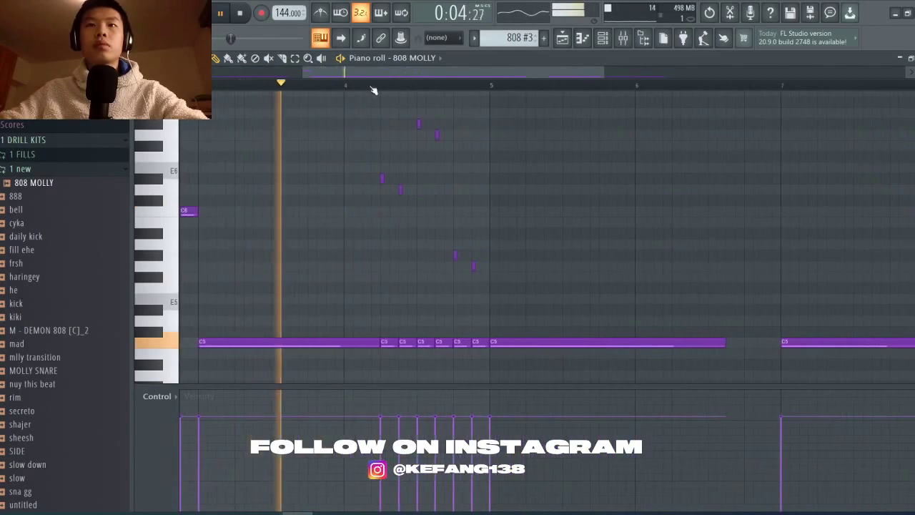
scroll(526, 279, "down", 4)
scroll(687, 296, "up", 3)
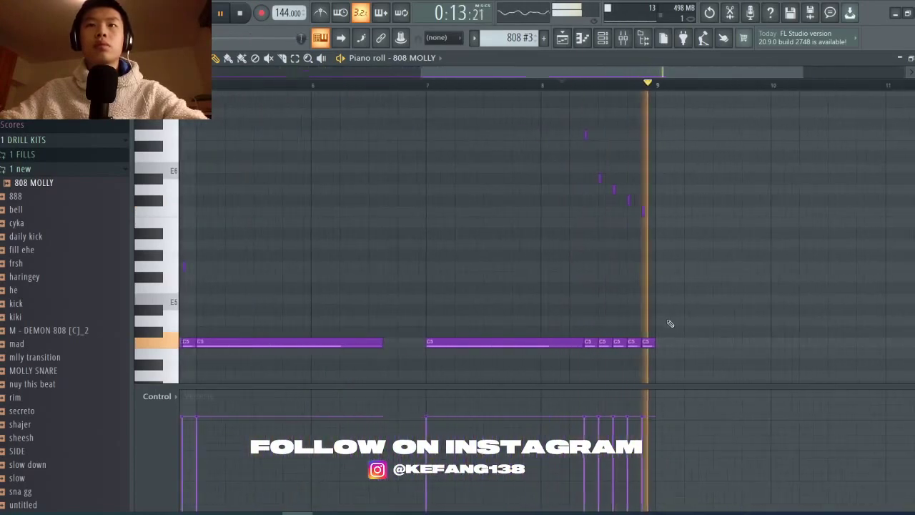
Step: Switch to the 808 #2 pattern and play through its bass notes and the descending slide notes before bar 5
scroll(670, 323, "down", 2)
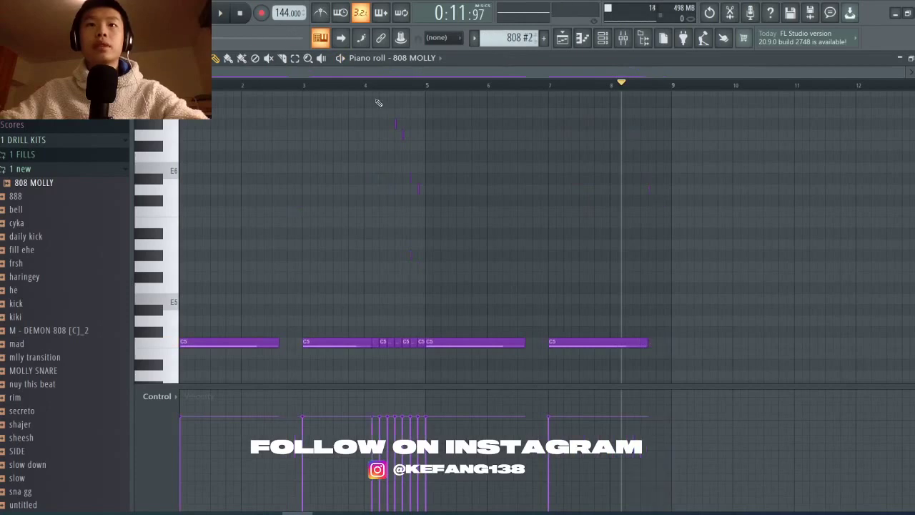
scroll(427, 307, "up", 2)
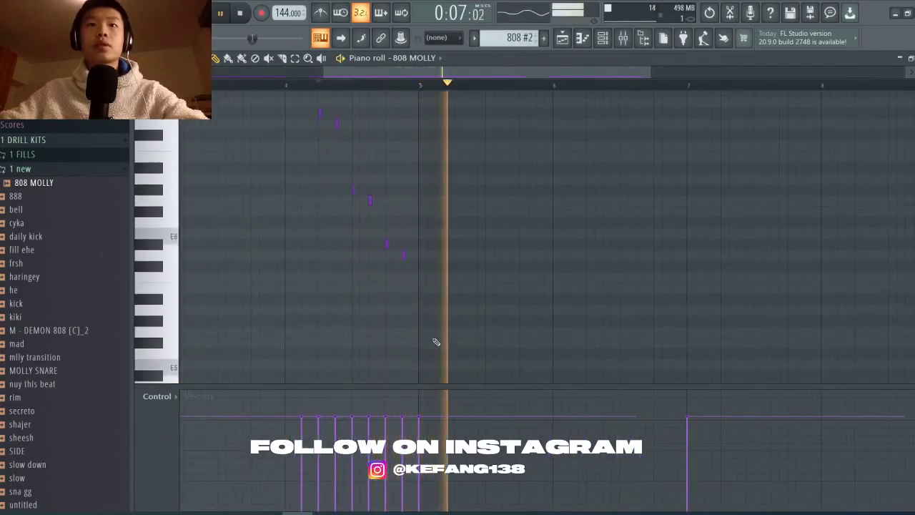
scroll(436, 349, "down", 4)
Step: Switch to the SaintLaurent Countersnare pattern and open its notes in the piano roll from the playlist
scroll(517, 36, "down", 1)
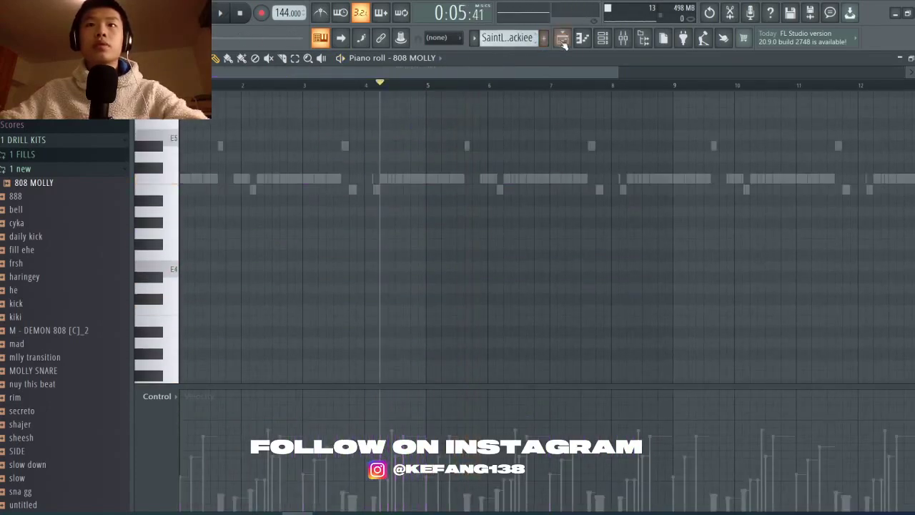
left_click(562, 40)
scroll(504, 315, "down", 2)
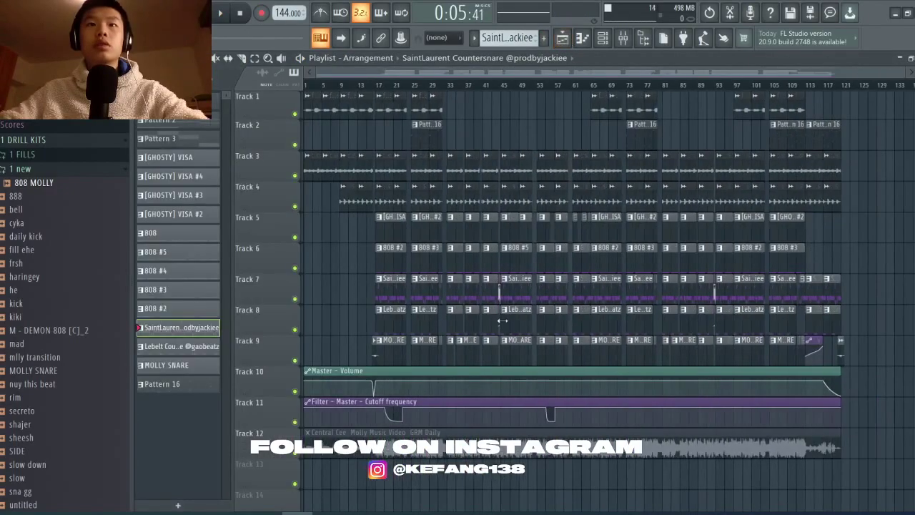
double_click(208, 331)
scroll(390, 322, "down", 2)
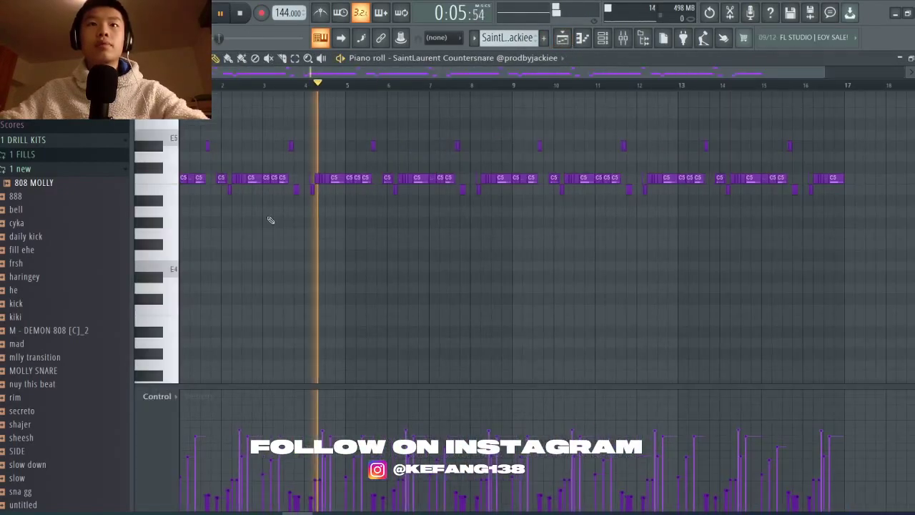
Step: Play the SaintLaurent Countersnare pattern and examine its C5, B4 and D#5 notes and fast rolls through bar 5
key("space")
scroll(243, 157, "up", 1)
scroll(192, 276, "up", 5)
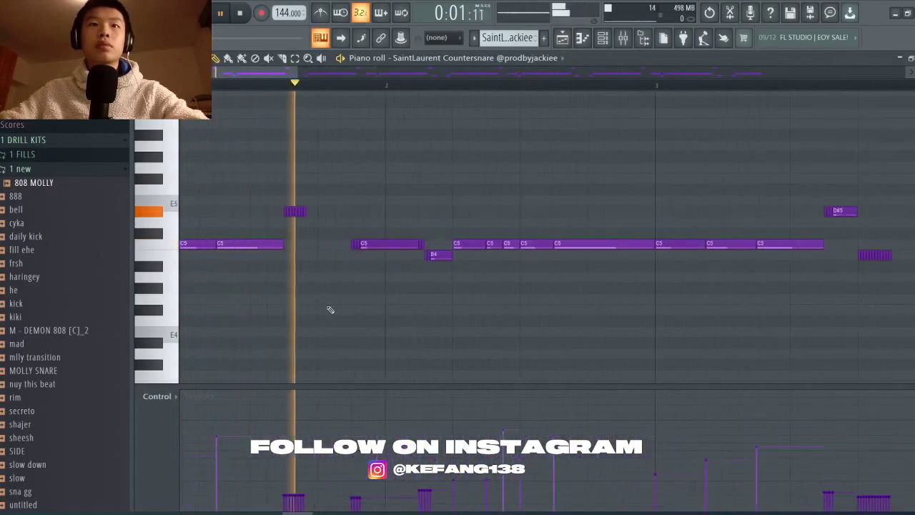
scroll(357, 309, "down", 3)
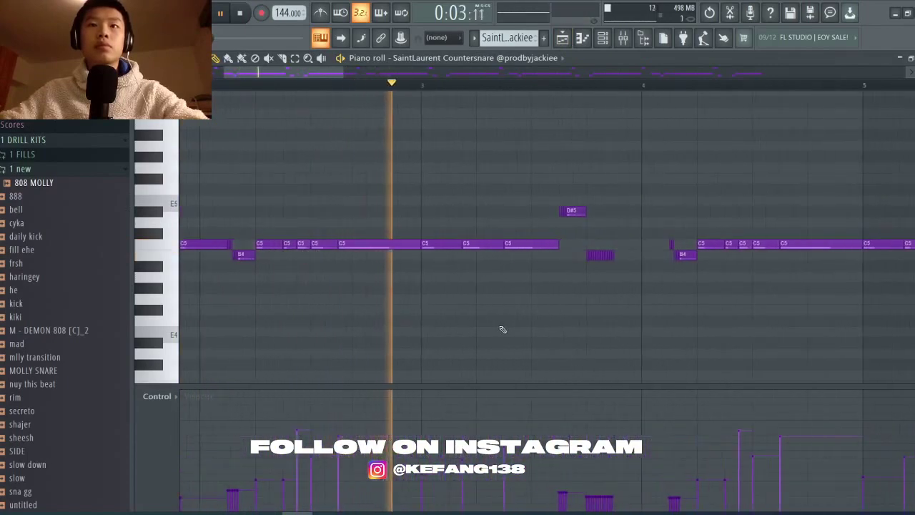
scroll(591, 324, "up", 3)
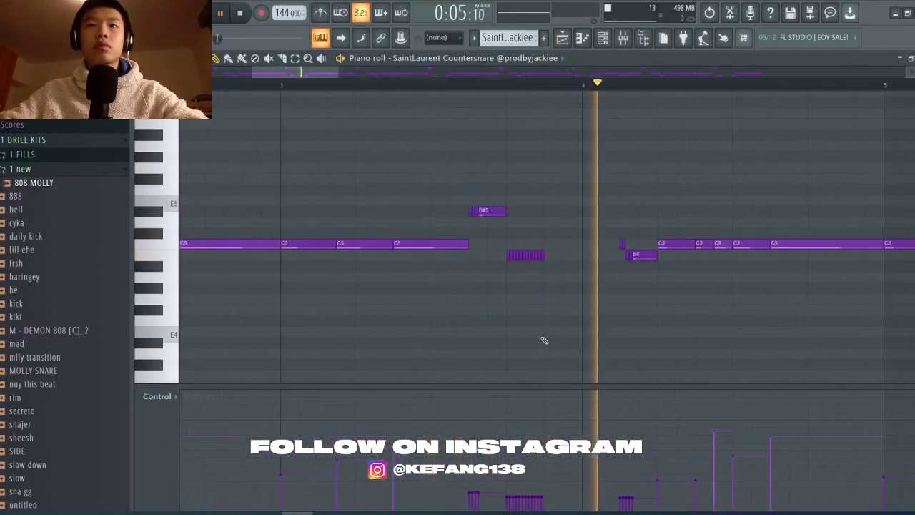
scroll(542, 341, "down", 4)
scroll(723, 335, "up", 2)
scroll(566, 360, "down", 4)
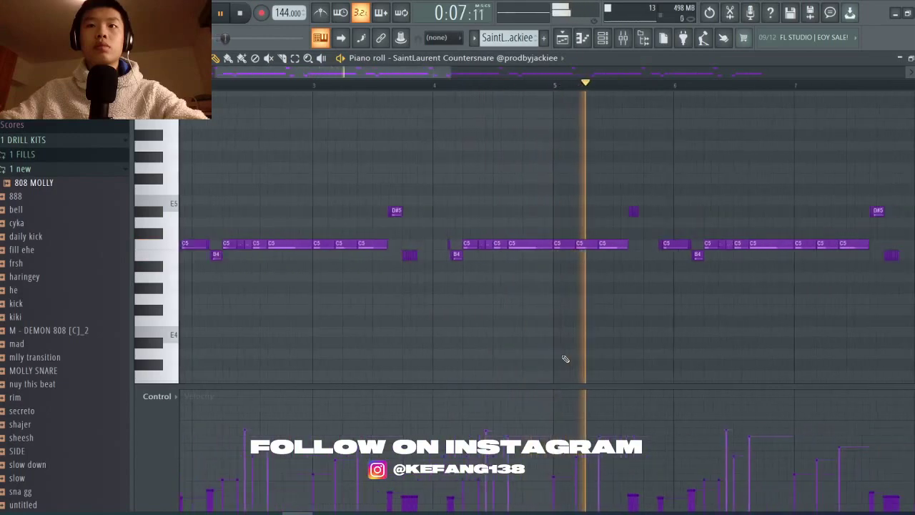
Step: Follow the countersnare playback from bar 5 to bar 9, examining the repeated rolls and the pattern's overall layout
scroll(701, 370, "up", 5)
scroll(647, 373, "down", 2)
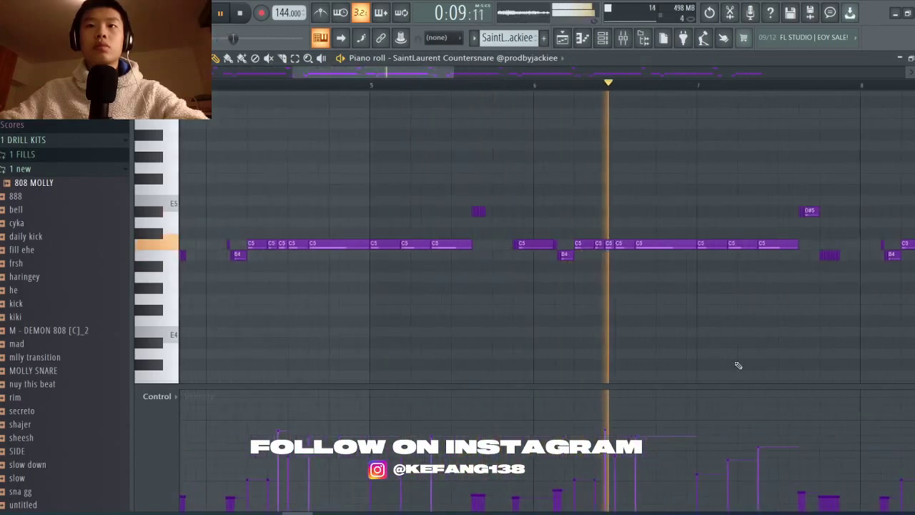
scroll(536, 357, "down", 3)
scroll(697, 378, "up", 2)
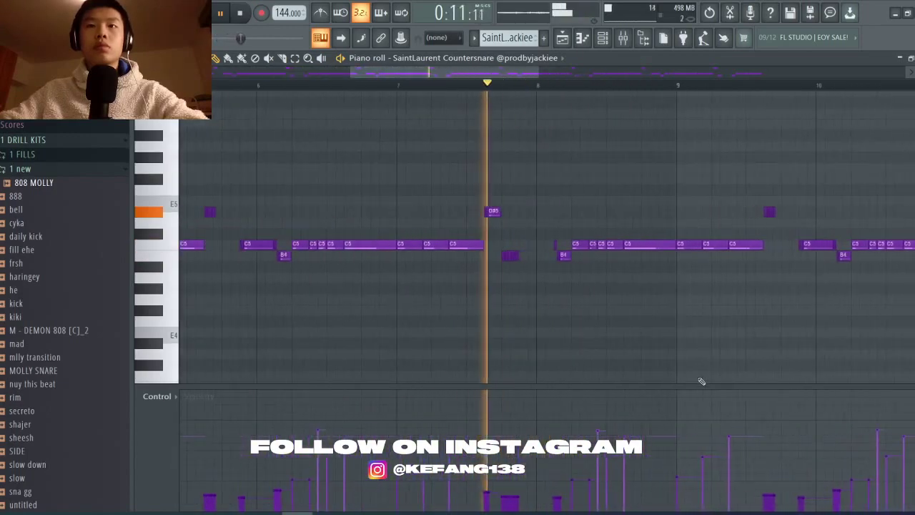
scroll(658, 384, "down", 4)
scroll(665, 381, "up", 2)
scroll(593, 404, "down", 3)
scroll(613, 370, "down", 1)
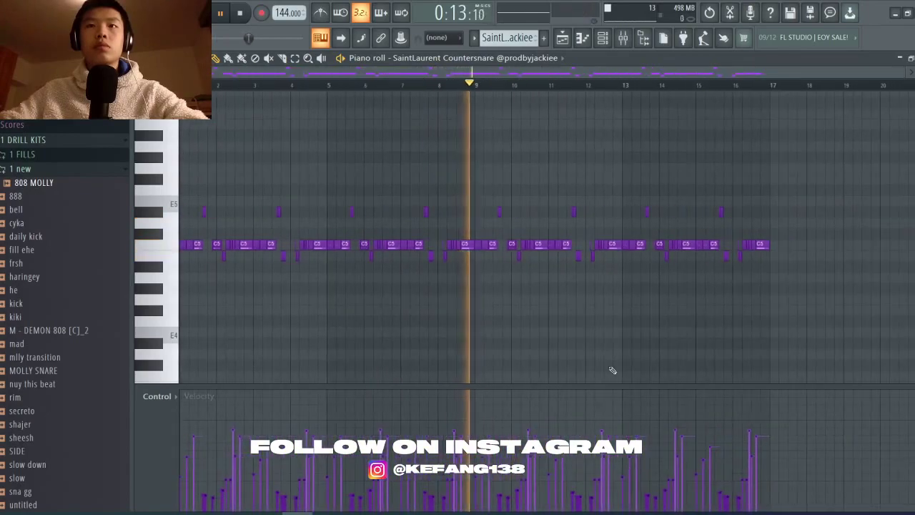
Step: Switch to the Lebelt Countersnare pattern, open its notes in the piano roll and highlight the three-note group at bar 3
scroll(344, 244, "up", 1)
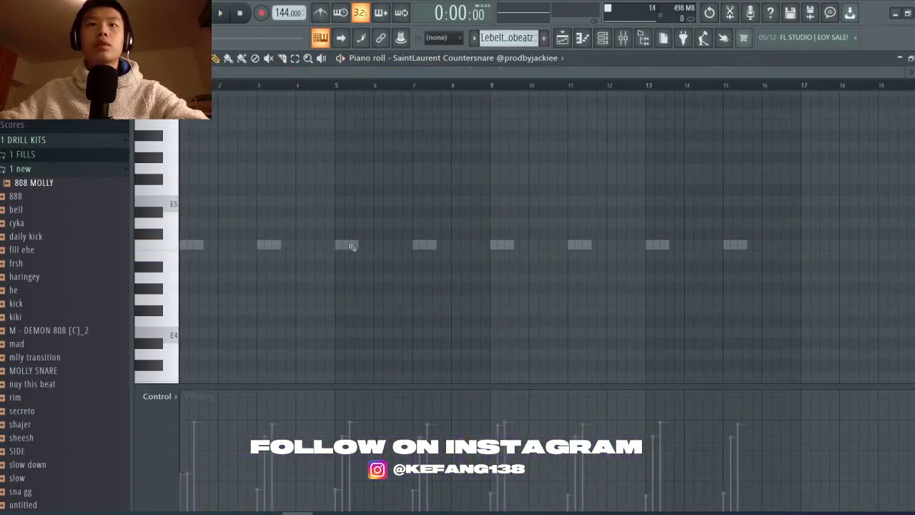
right_click(350, 246)
right_click(350, 247)
scroll(207, 311, "up", 3)
left_click_drag(343, 289, 457, 236)
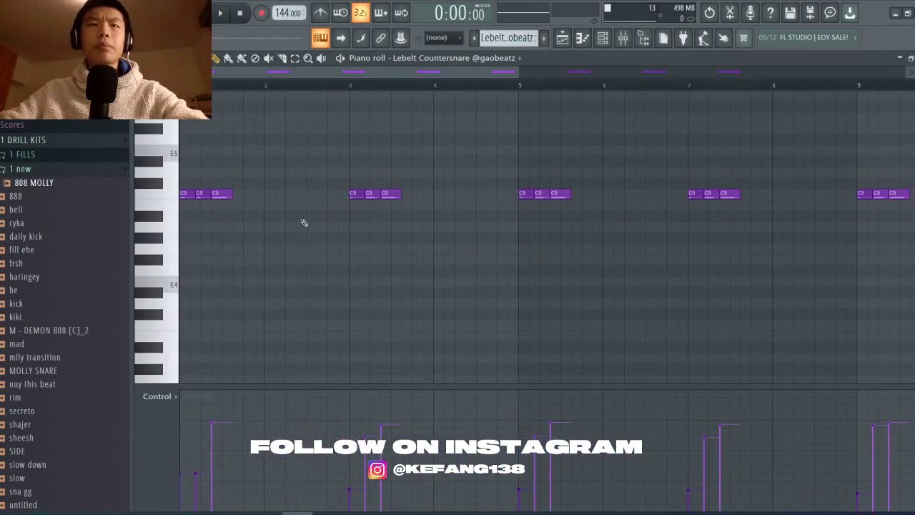
Step: Select all the repeated Lebelt Countersnare hits, play the opening group and examine the pattern up to bar 17
scroll(343, 222, "down", 3)
left_click_drag(795, 156, 180, 309)
scroll(199, 240, "up", 3)
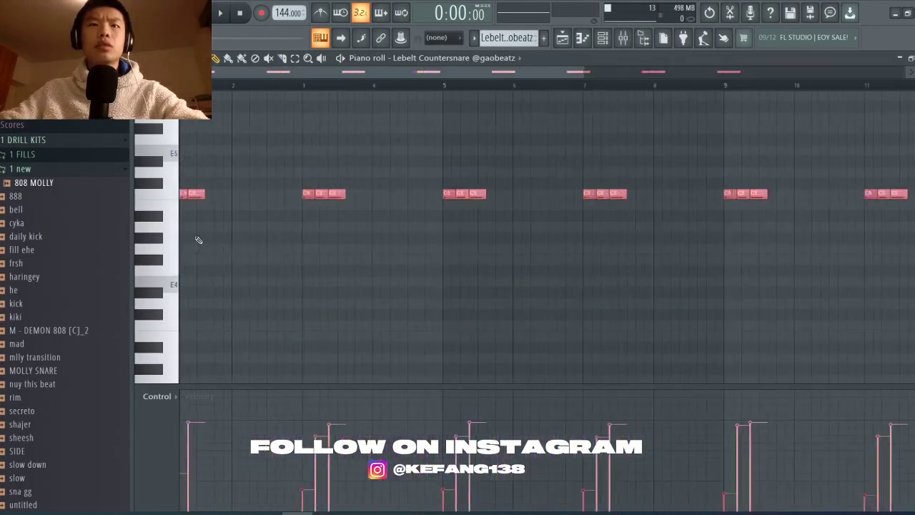
scroll(268, 236, "up", 2)
left_click_drag(483, 249, 621, 300)
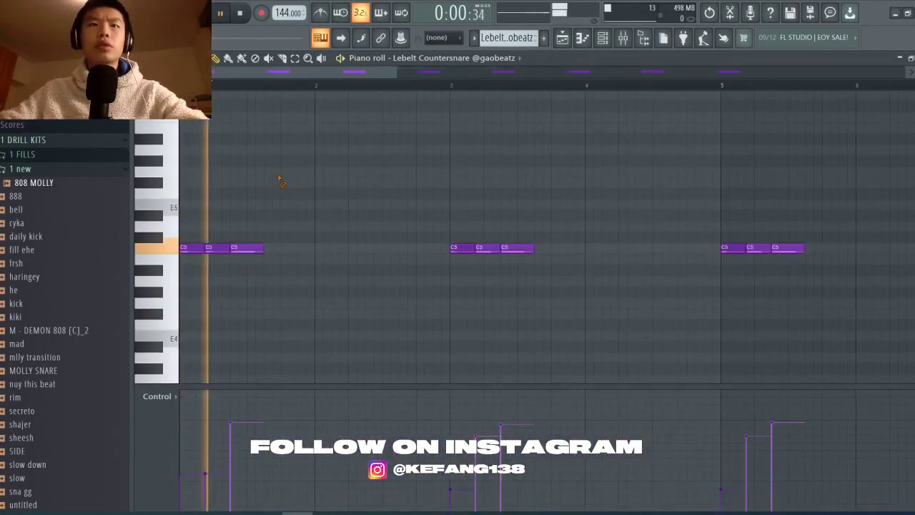
scroll(500, 243, "down", 5)
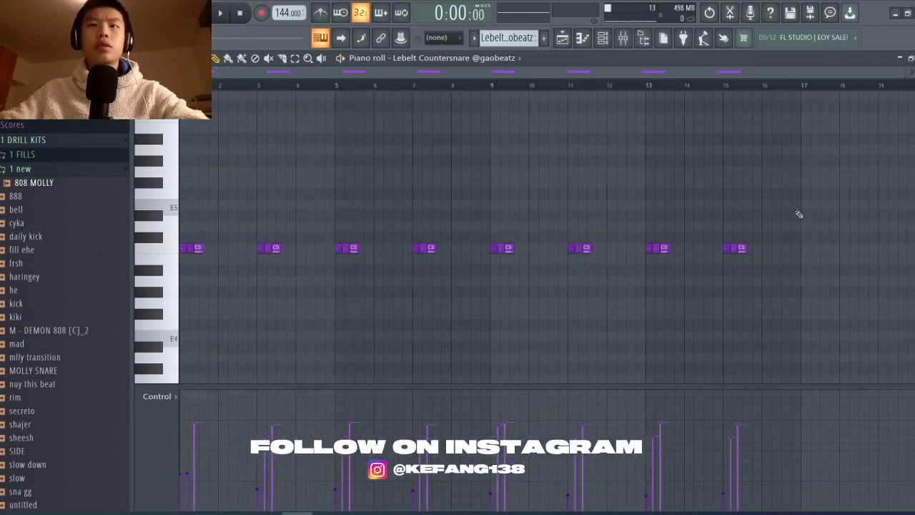
left_click_drag(798, 196, 179, 319)
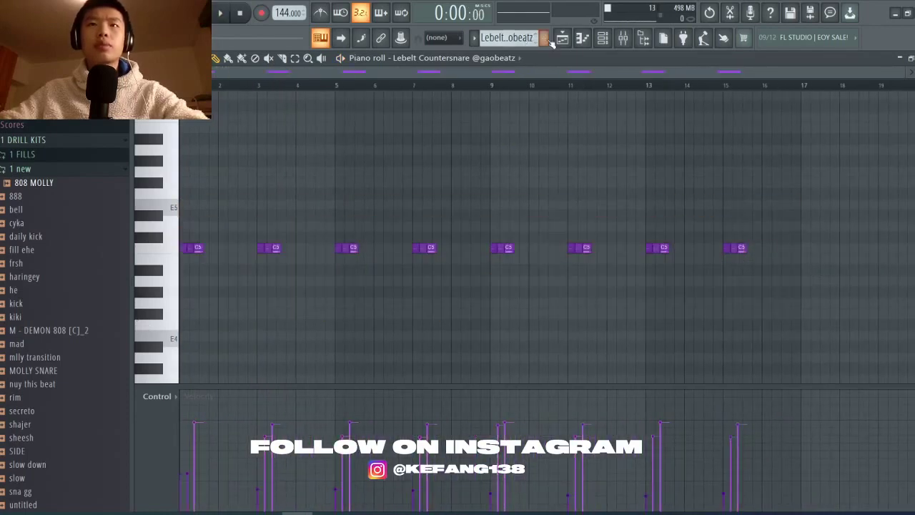
Step: Switch to the MOLLY SNARE pattern, open its notes in the piano roll and start playback from bar 1
scroll(520, 39, "down", 1)
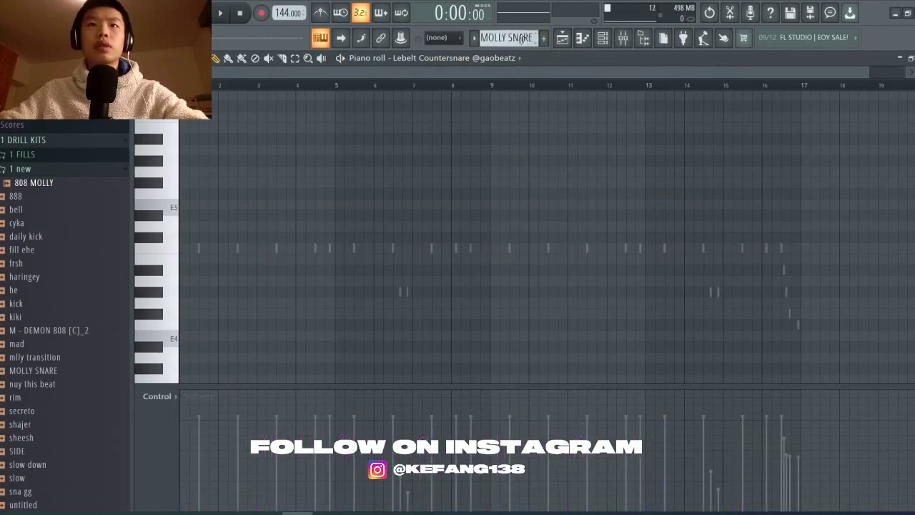
right_click(200, 247)
right_click(199, 248)
key("space")
scroll(193, 277, "up", 5)
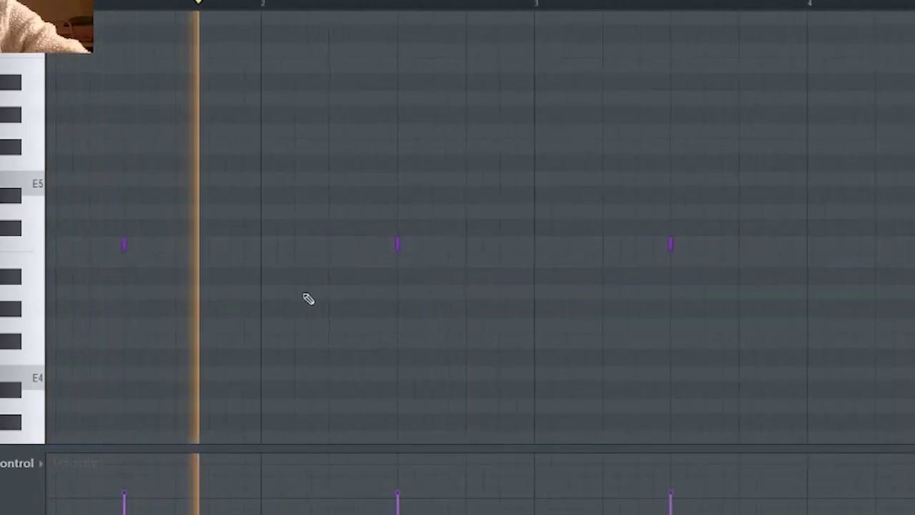
Step: Follow the MOLLY SNARE playback from bar 3 to bar 11, examining the C5 hits and the lower-pitched pair before bar 7
scroll(308, 299, "down", 5)
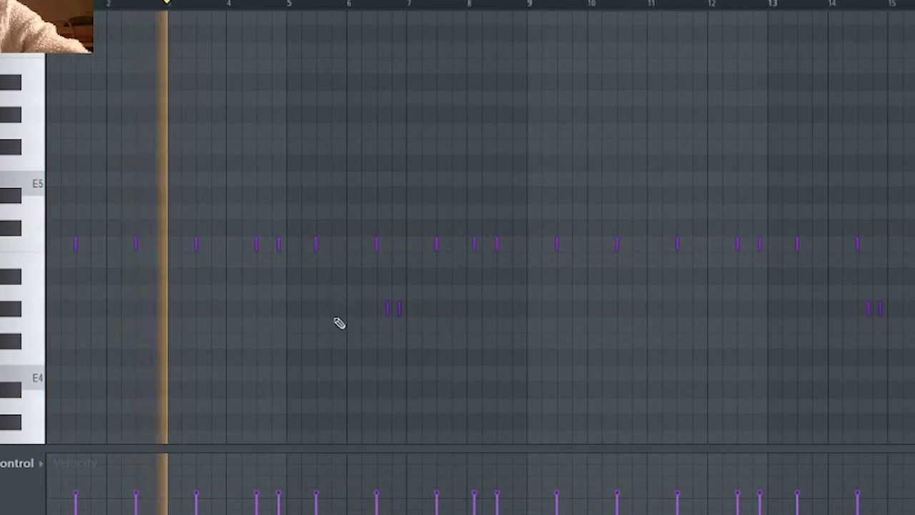
scroll(324, 331, "up", 2)
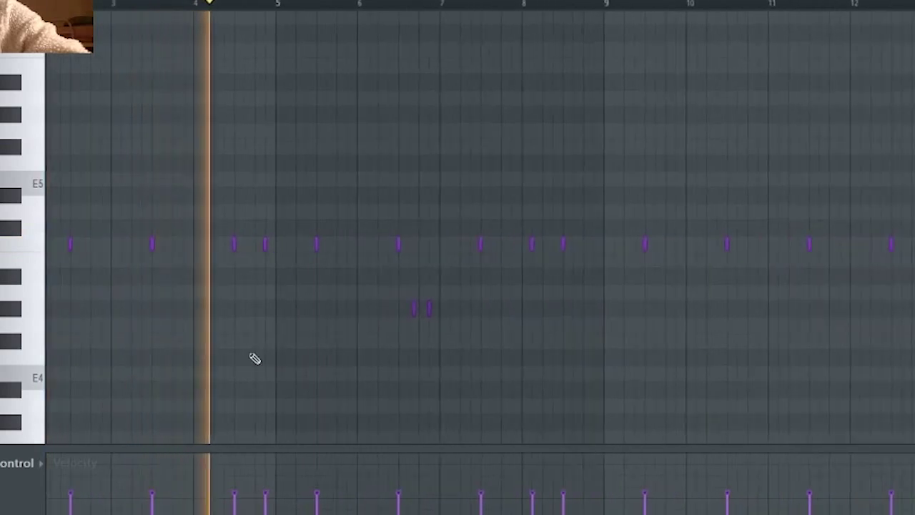
scroll(348, 350, "down", 2)
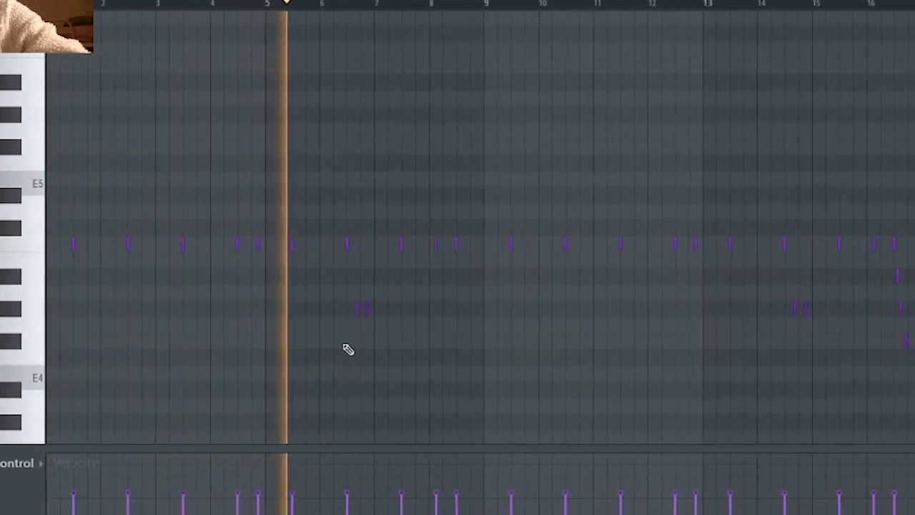
scroll(472, 355, "up", 3)
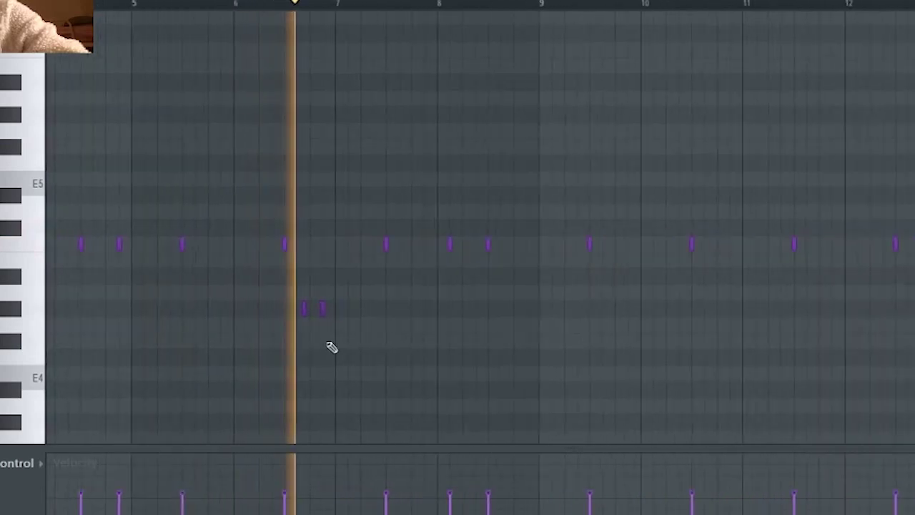
scroll(418, 346, "down", 2)
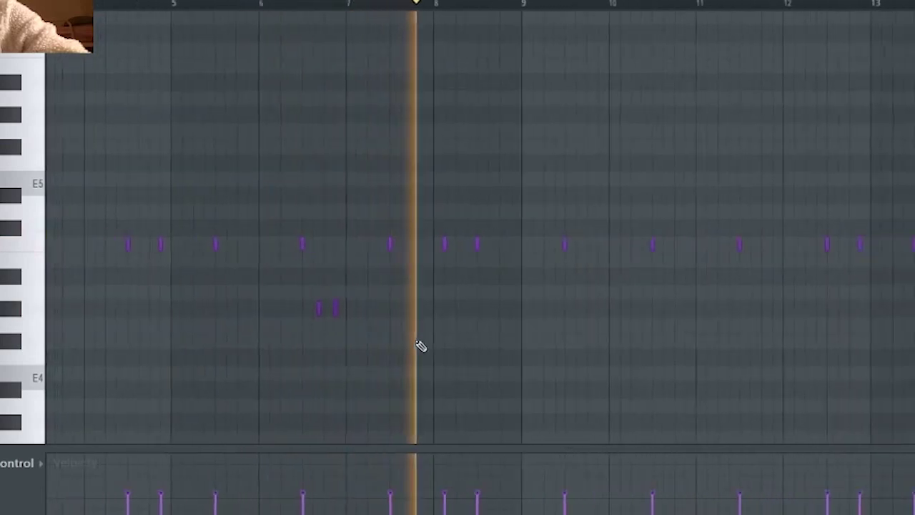
scroll(564, 334, "up", 1)
scroll(564, 334, "down", 2)
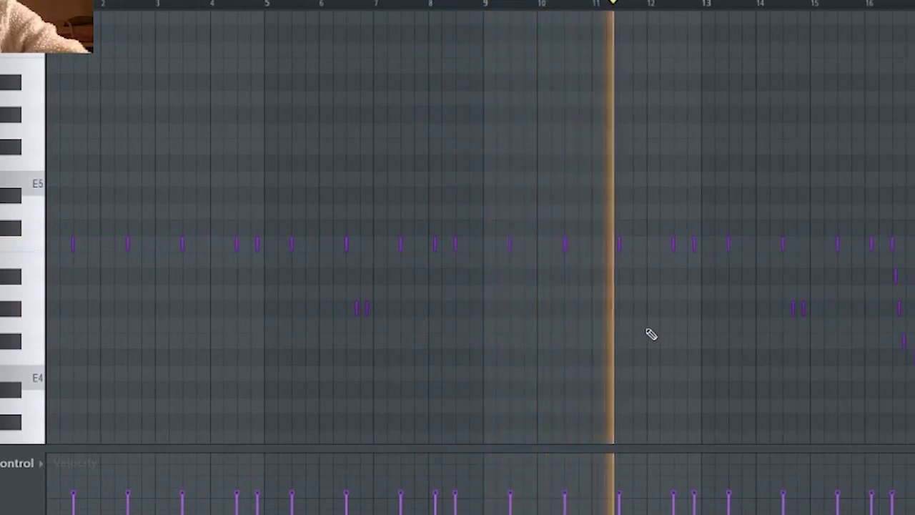
Step: Examine the snare hits from bar 12 to bar 17 and highlight the descending snare roll at the end of the pattern
scroll(908, 318, "up", 3)
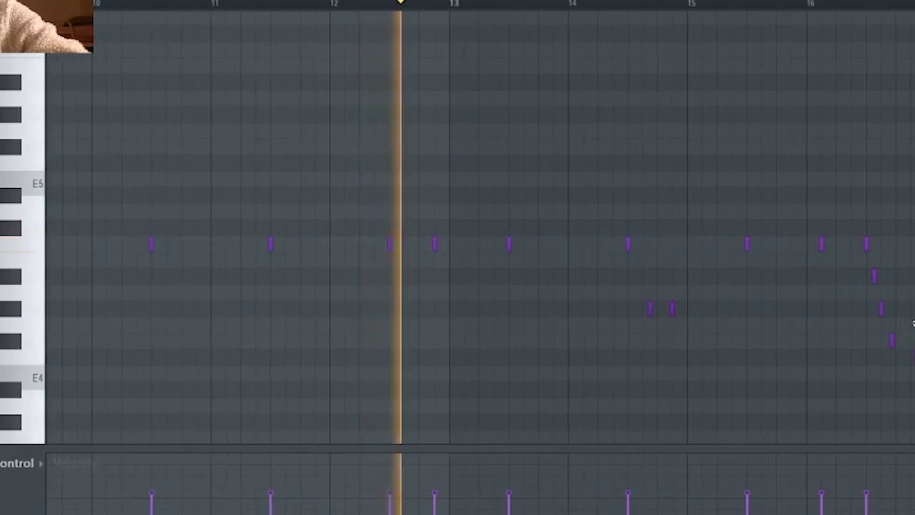
scroll(913, 321, "down", 3)
scroll(913, 322, "up", 3)
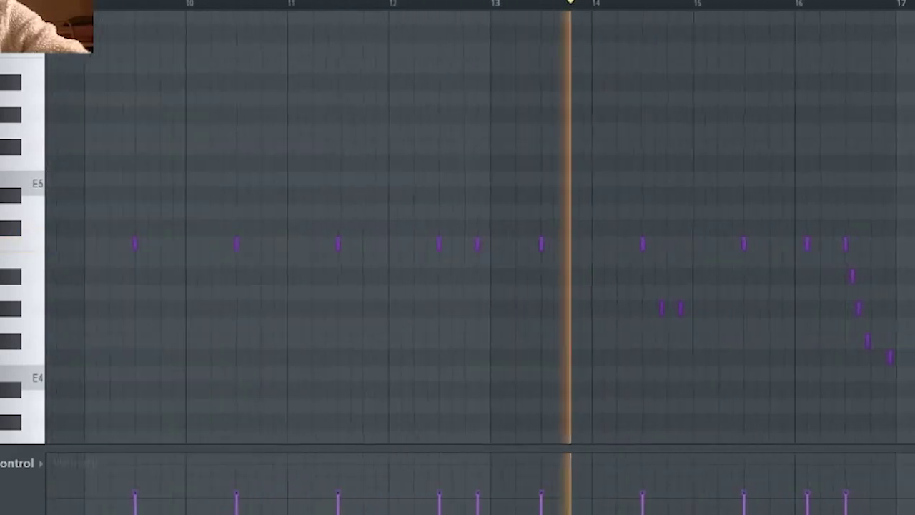
scroll(909, 336, "up", 3)
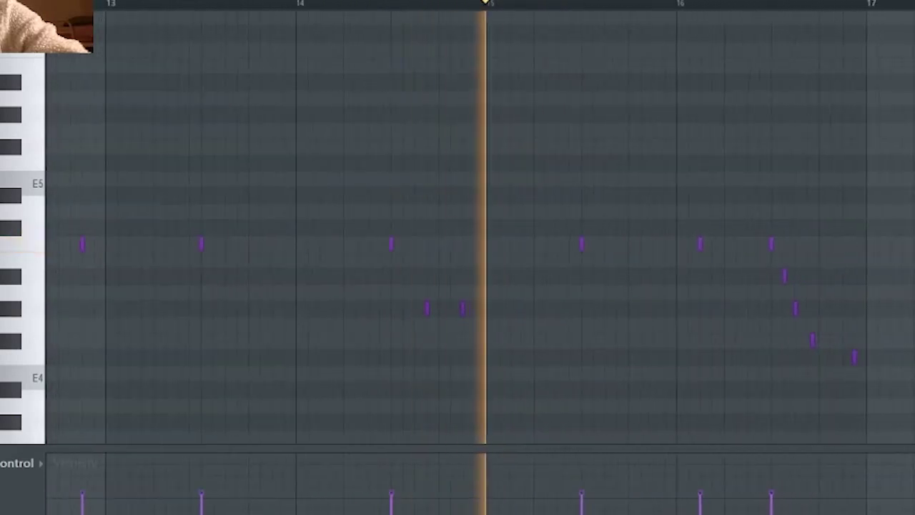
scroll(912, 336, "up", 1)
scroll(912, 351, "up", 1)
left_click_drag(845, 376, 490, 211)
key("Escape")
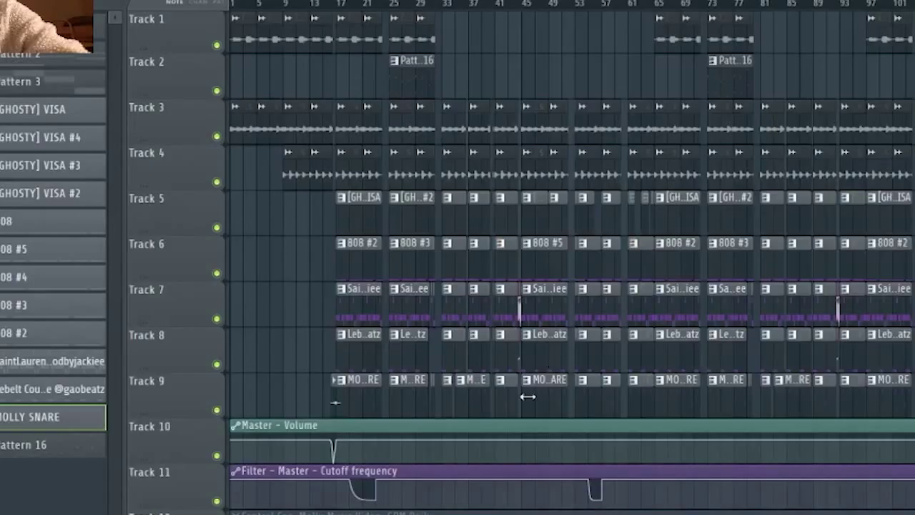
Step: Solo the mlly transition clip leading into bar 17 on Track 9 of the playlist and listen to it
scroll(333, 347, "up", 4)
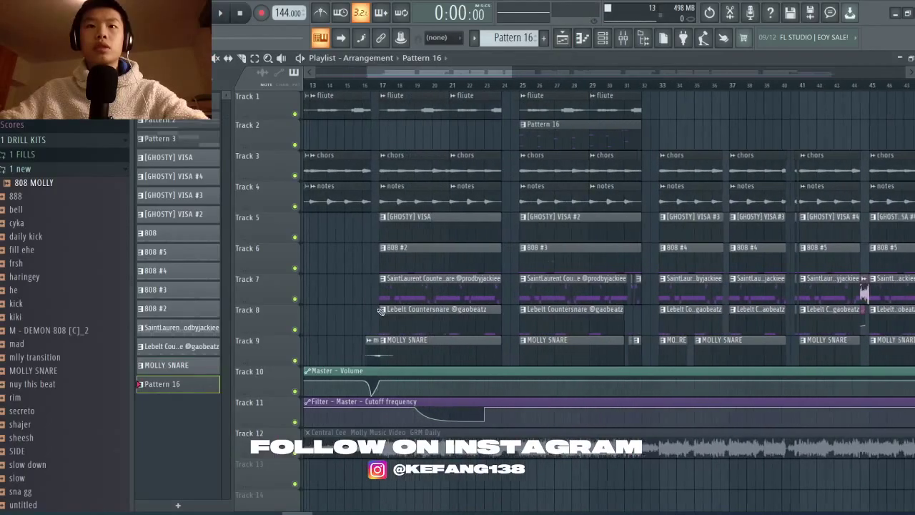
scroll(301, 451, "up", 3)
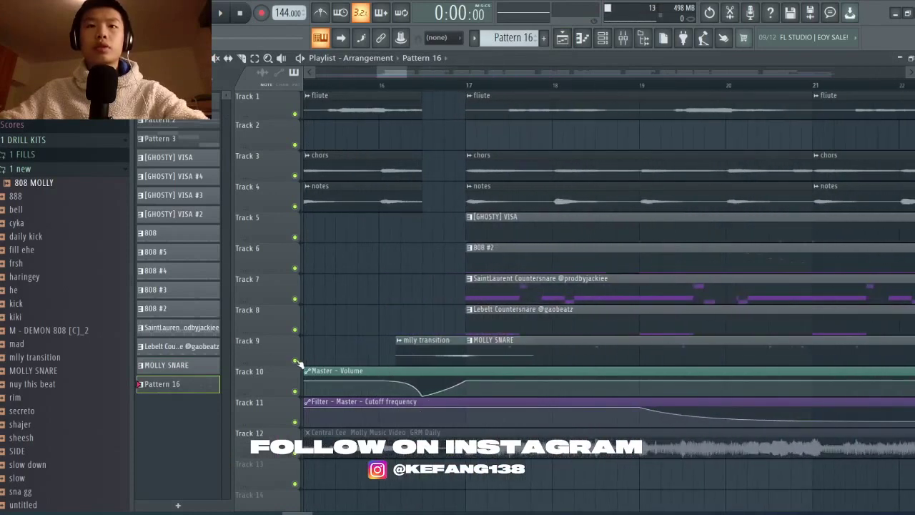
scroll(370, 360, "up", 3)
key("t")
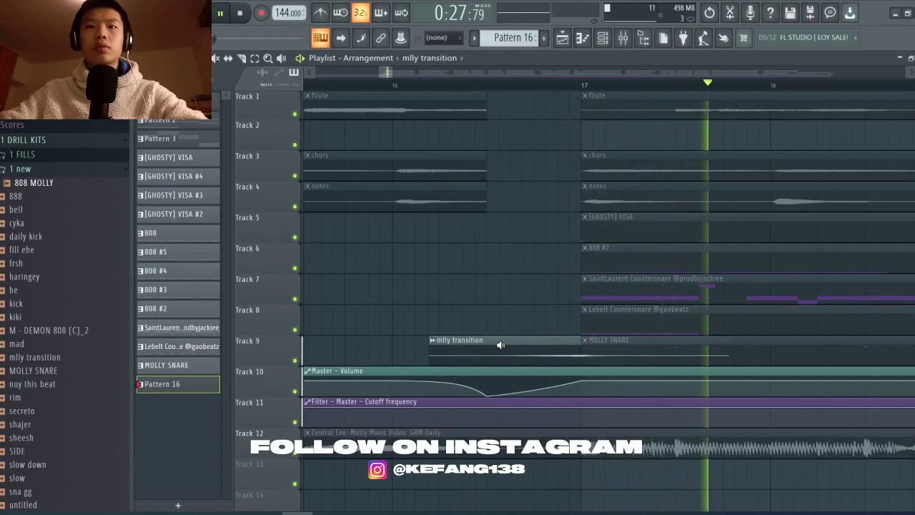
Step: Play the gap before bar 45 in the playlist and examine the molly vocal clip with its channel pitch automation
scroll(491, 364, "down", 10)
scroll(699, 345, "up", 10)
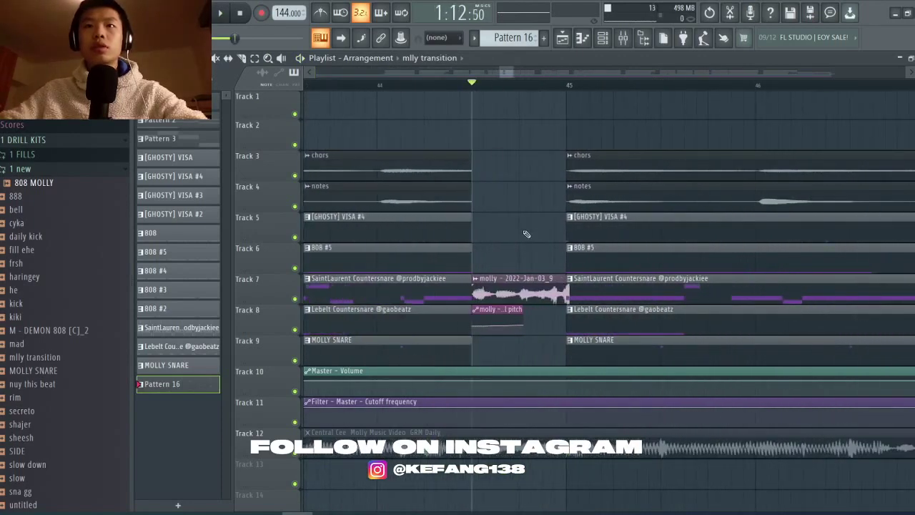
scroll(526, 234, "up", 2)
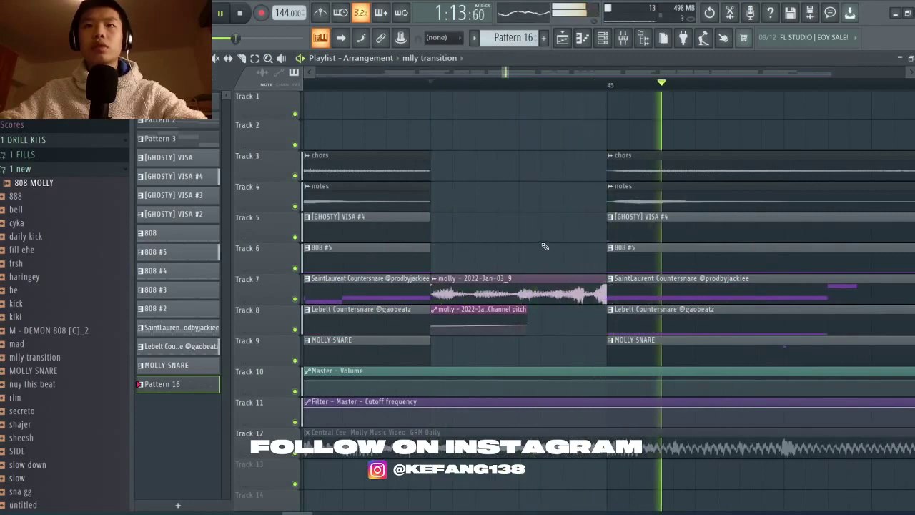
Step: Open the molly vocal clip's sample settings on Track 7 and toggle its Reverse effect off and back on for comparison
key("space")
double_click(537, 297)
left_click(325, 245)
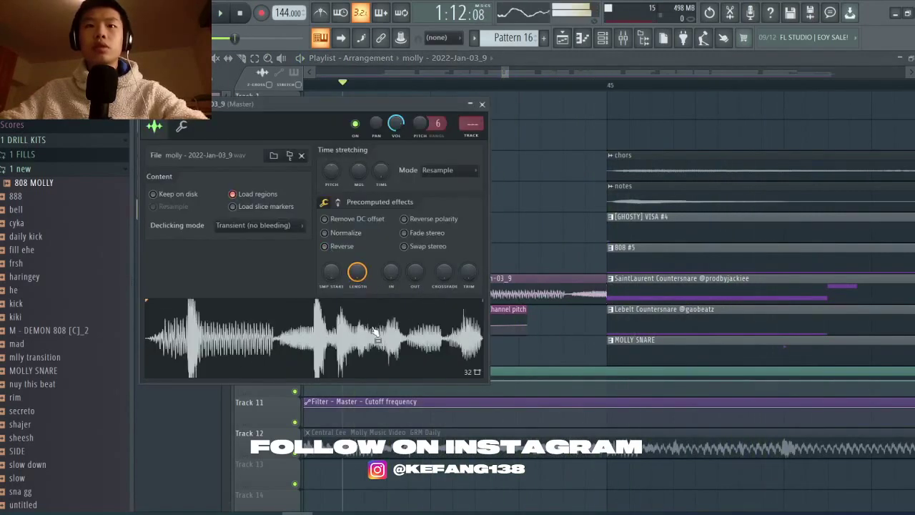
left_click(337, 252)
key("Escape")
Step: Listen to the reversed molly vocal transition leading into bar 45 within the full arrangement, and stop playback
scroll(500, 282, "down", 4)
key("space")
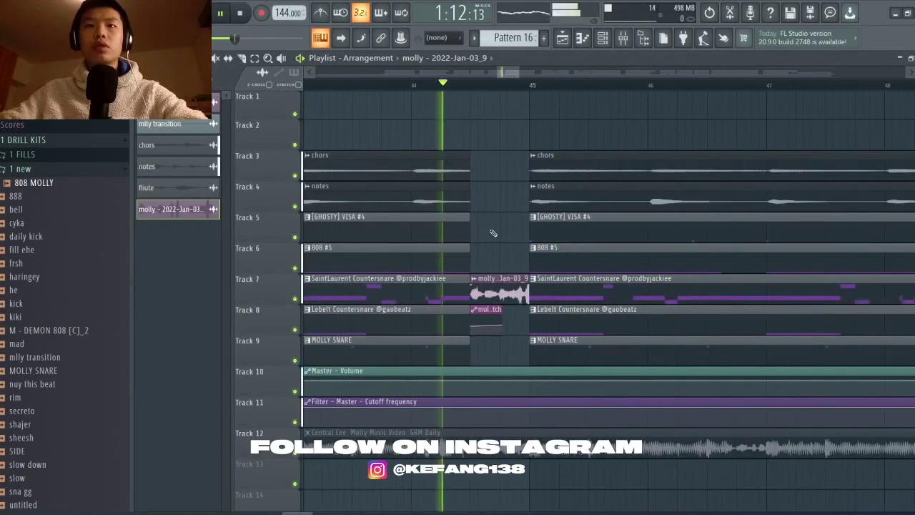
scroll(418, 390, "down", 3)
scroll(418, 389, "down", 5)
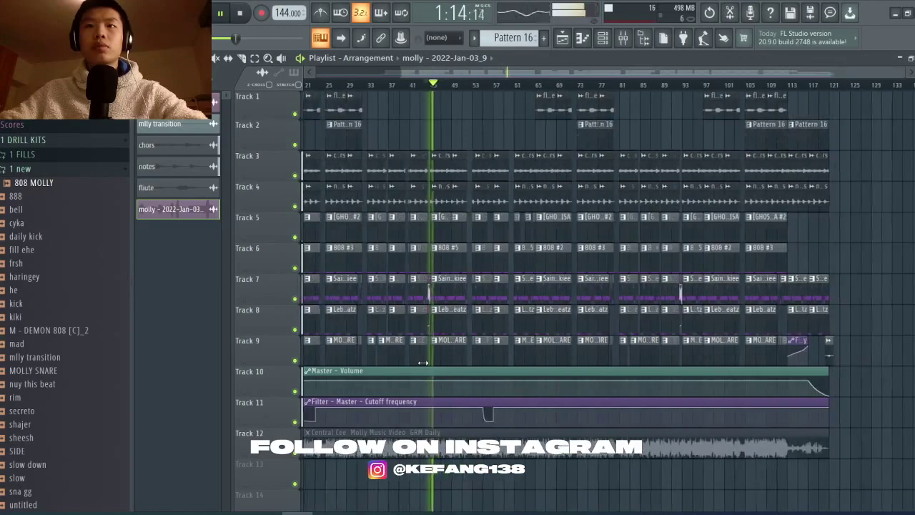
key("space")
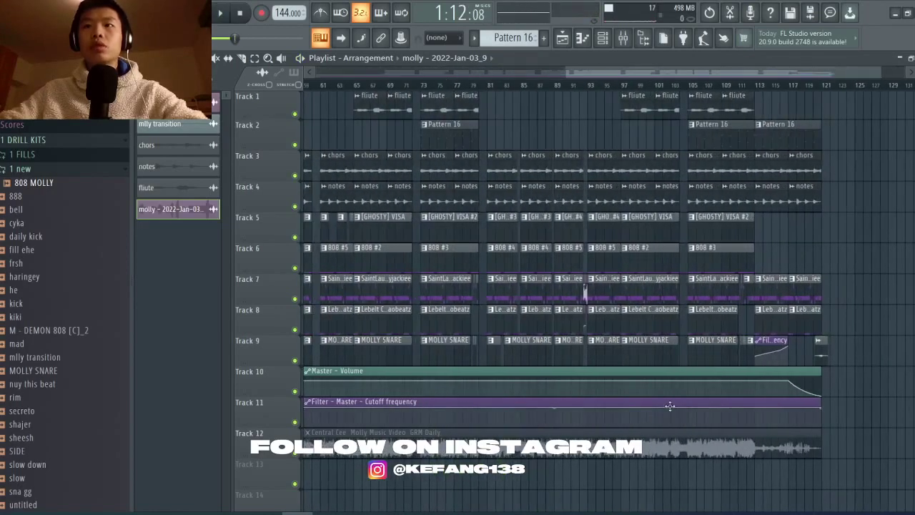
Step: Locate the Track 11 master filter cutoff dip before bar 57 and play the playlist from just before bar 53
scroll(492, 421, "up", 5)
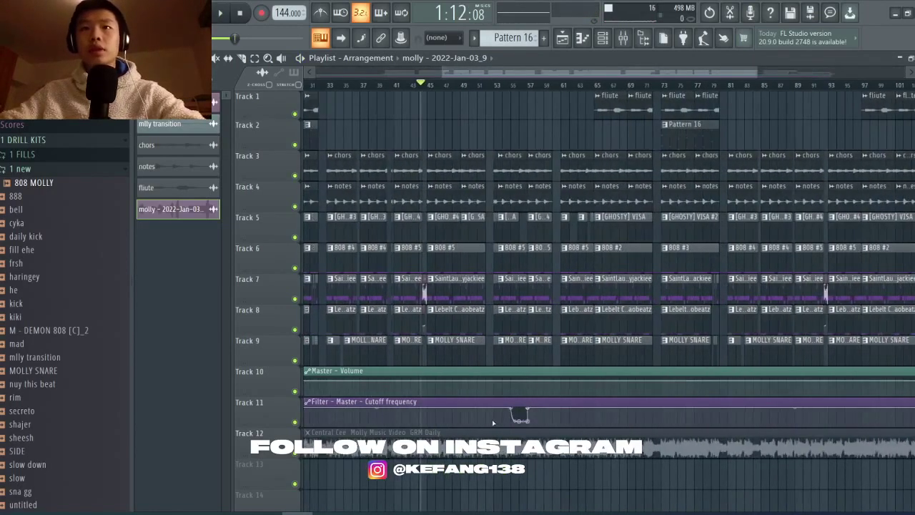
scroll(492, 422, "up", 3)
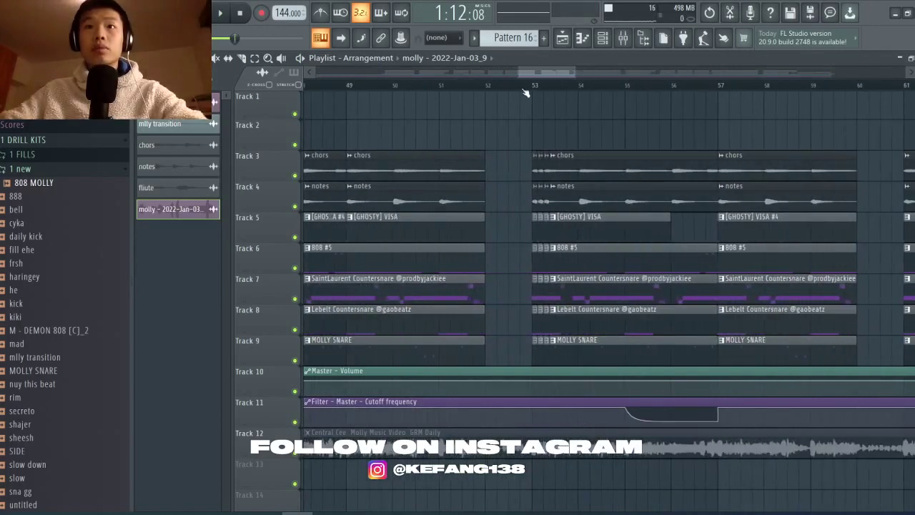
scroll(621, 329, "down", 3)
key("space")
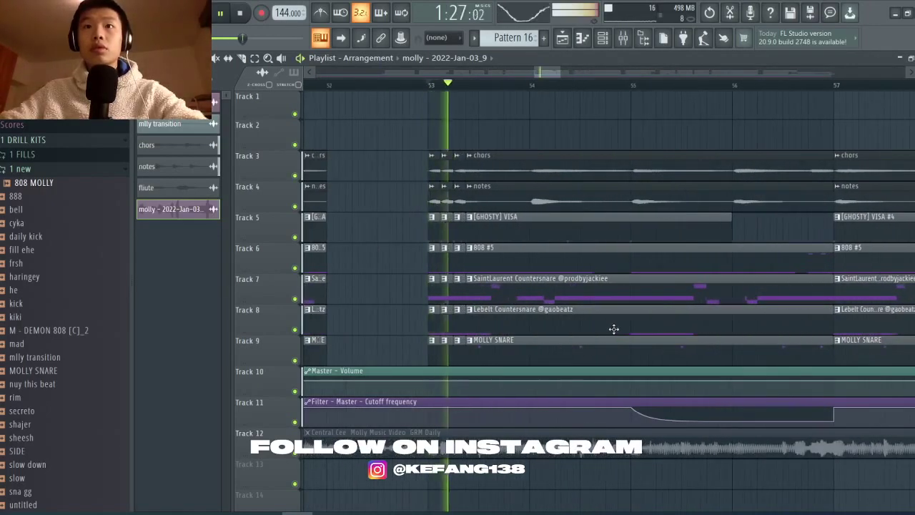
Step: Examine the master filter cutoff dips, the Track 9 filter automation near bar 113 and the closing master volume fade
scroll(580, 364, "right", 6)
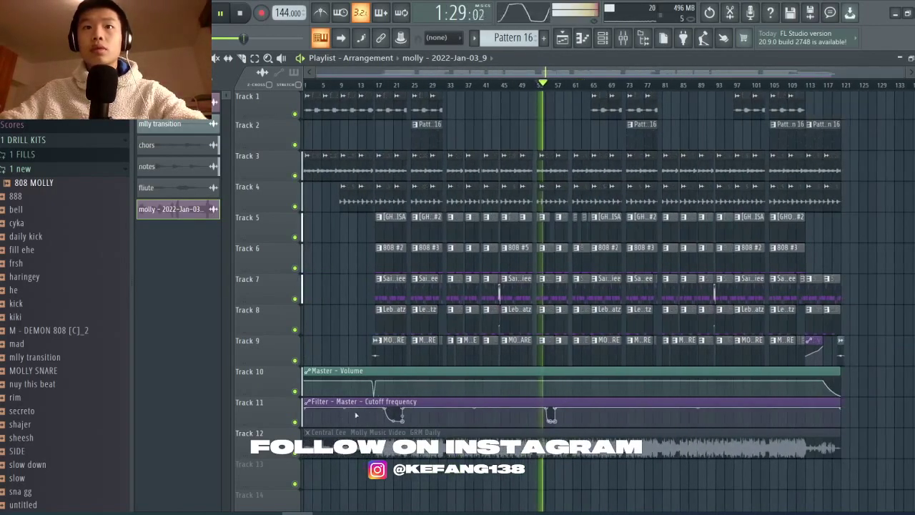
scroll(786, 400, "down", 4)
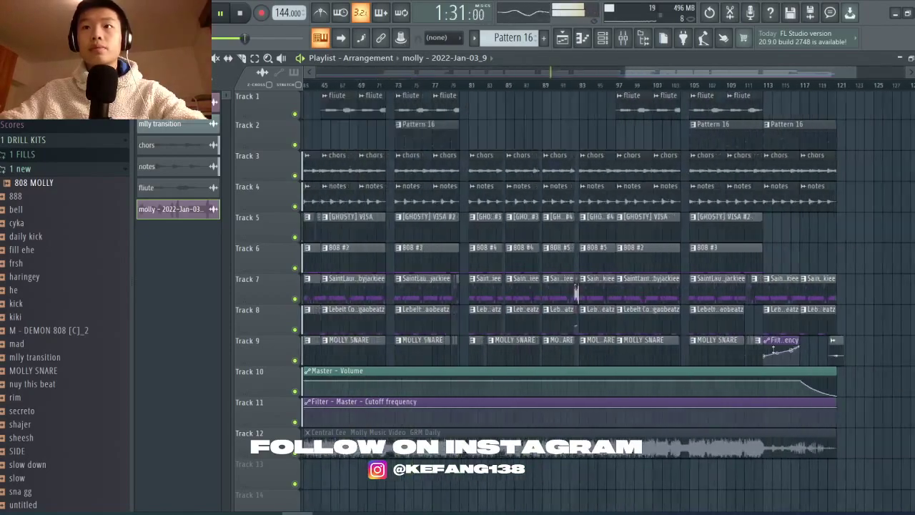
scroll(489, 404, "up", 3)
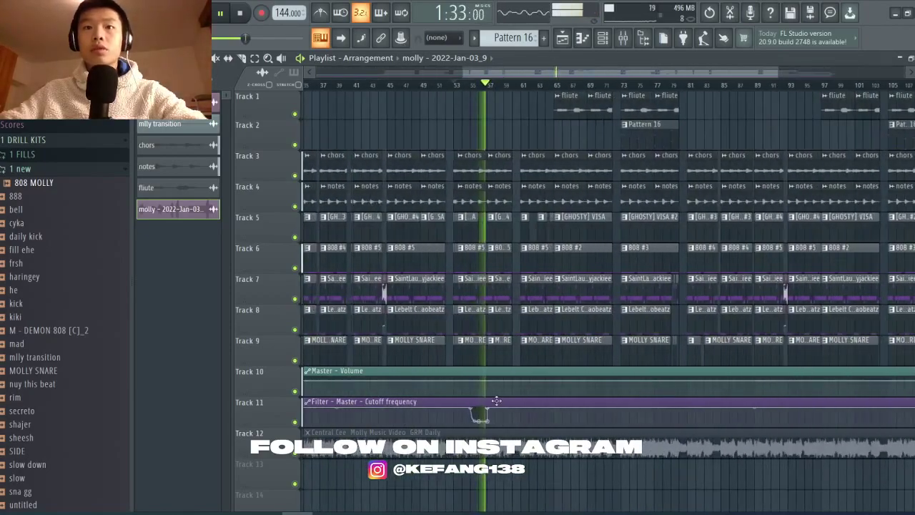
scroll(494, 402, "down", 4)
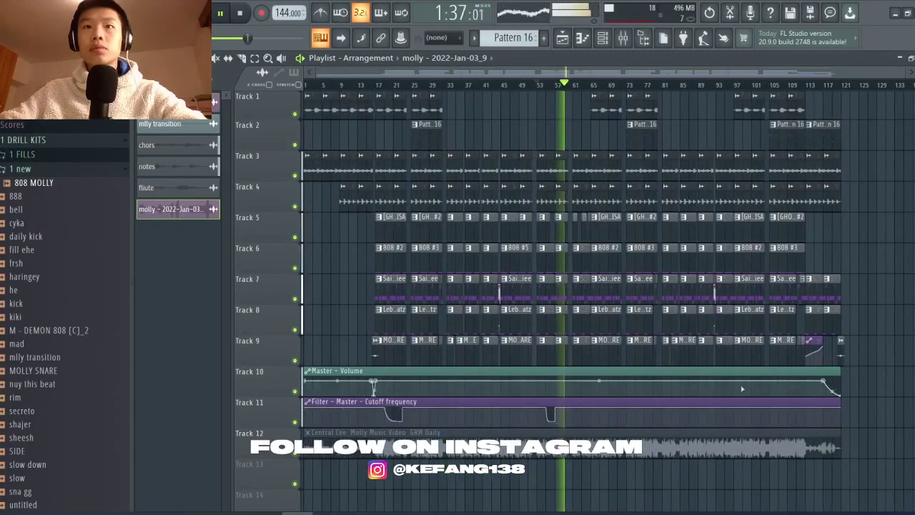
Step: Restart playback from just before bar 53 to hear the arrangement, and stop with the playhead at the song start
key("space")
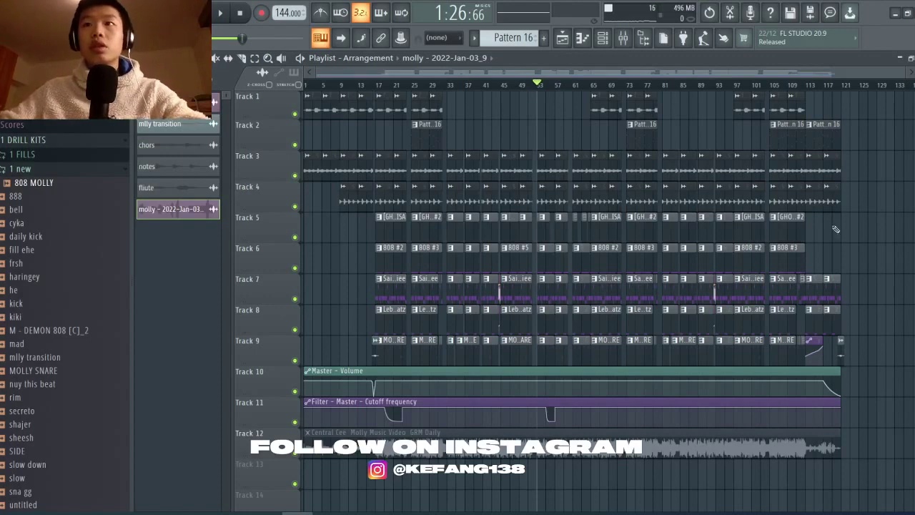
key("space")
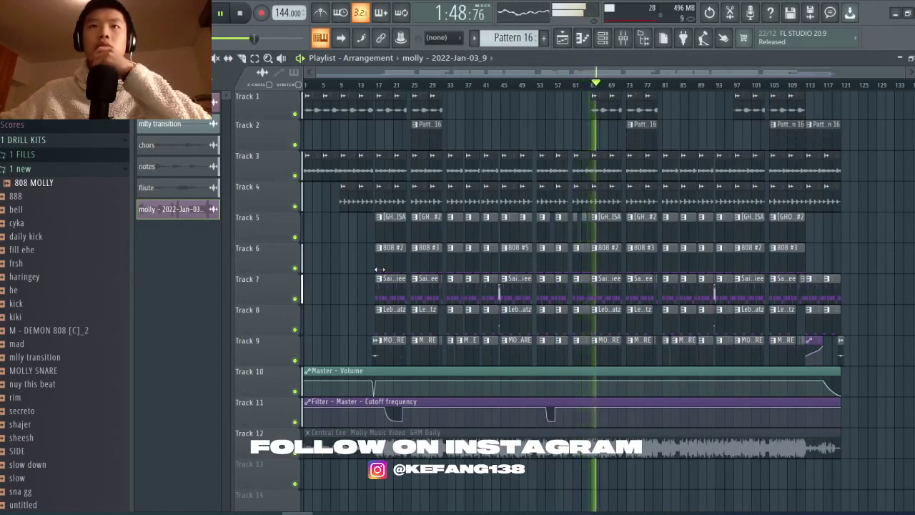
key("space")
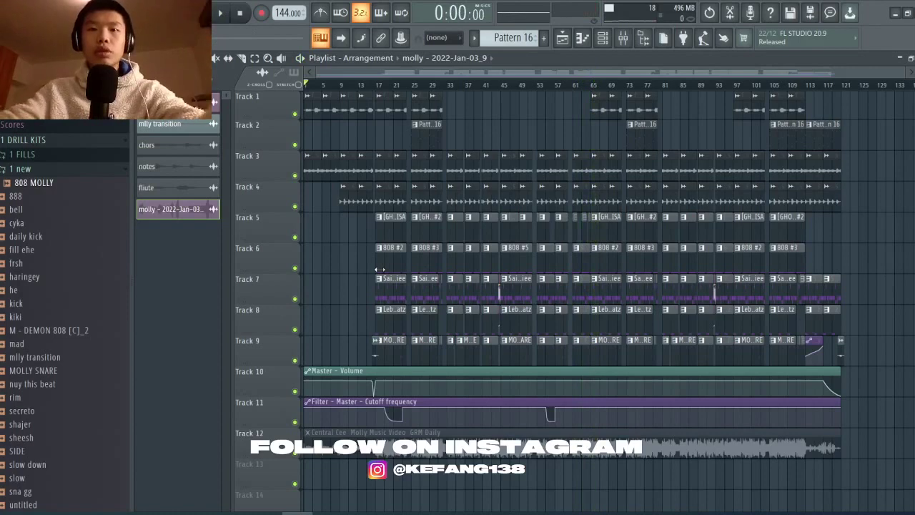